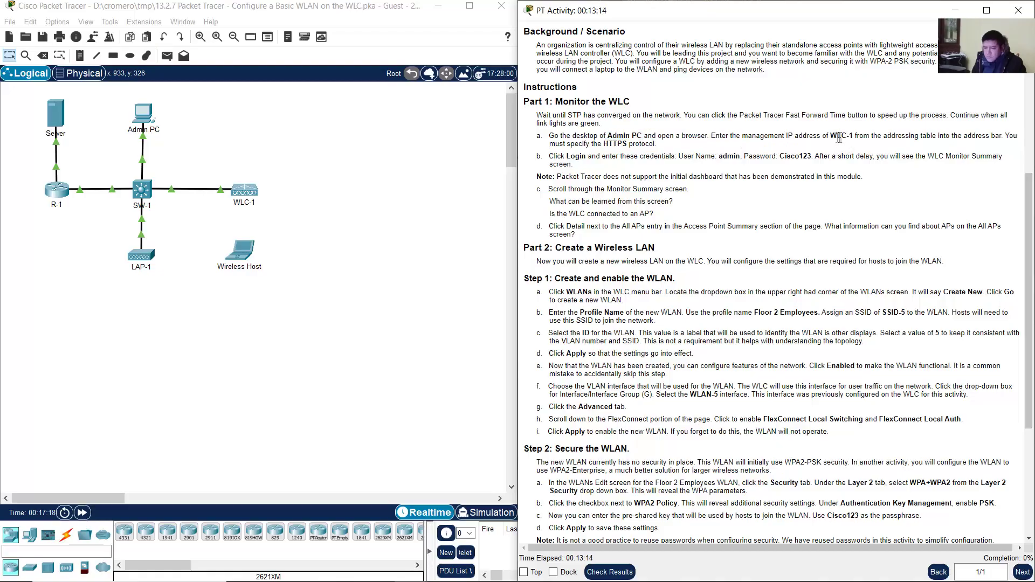
Note the HTTPS requirement and open the Admin PC from the Logical topology
drag(613, 143, 641, 143)
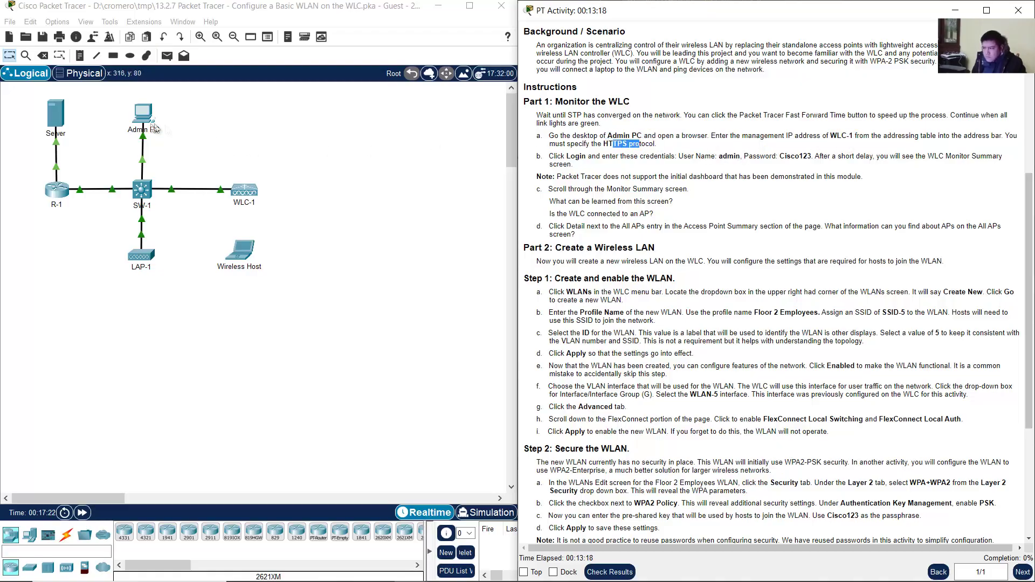
click(143, 115)
drag(426, 116, 100, 46)
click(130, 64)
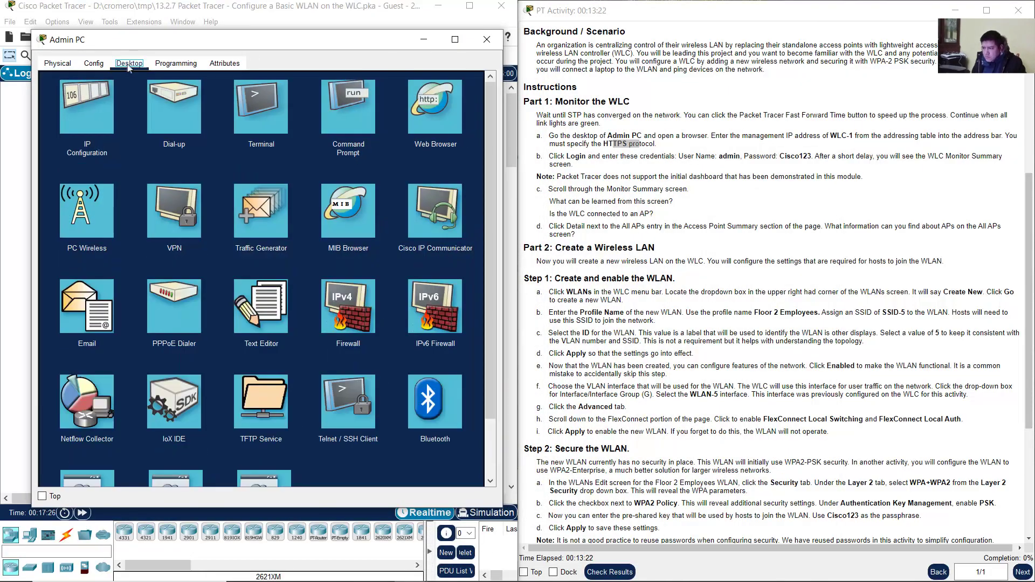
click(429, 117)
click(249, 101)
text(htt)
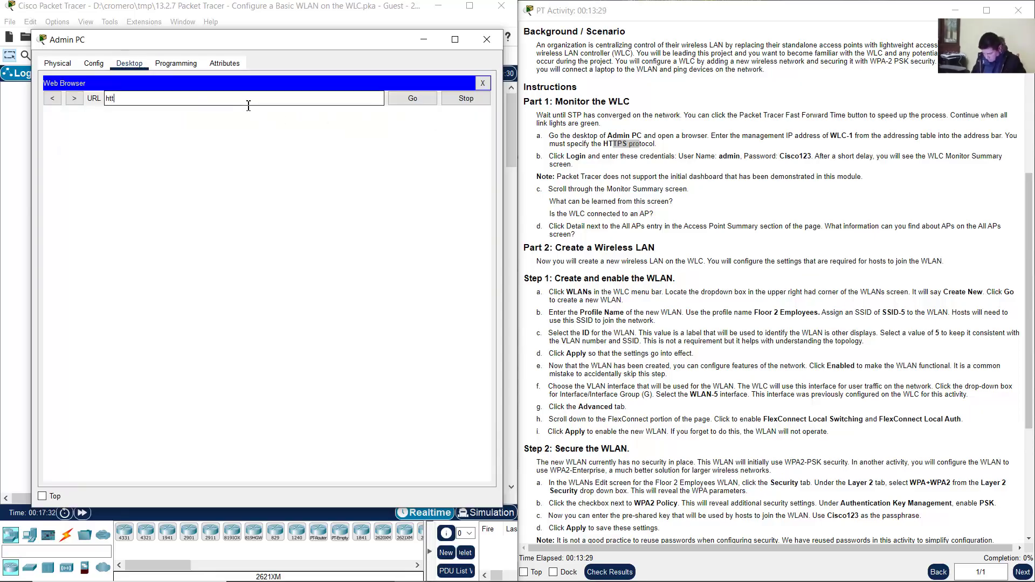
text(ps://192.168.200.254)
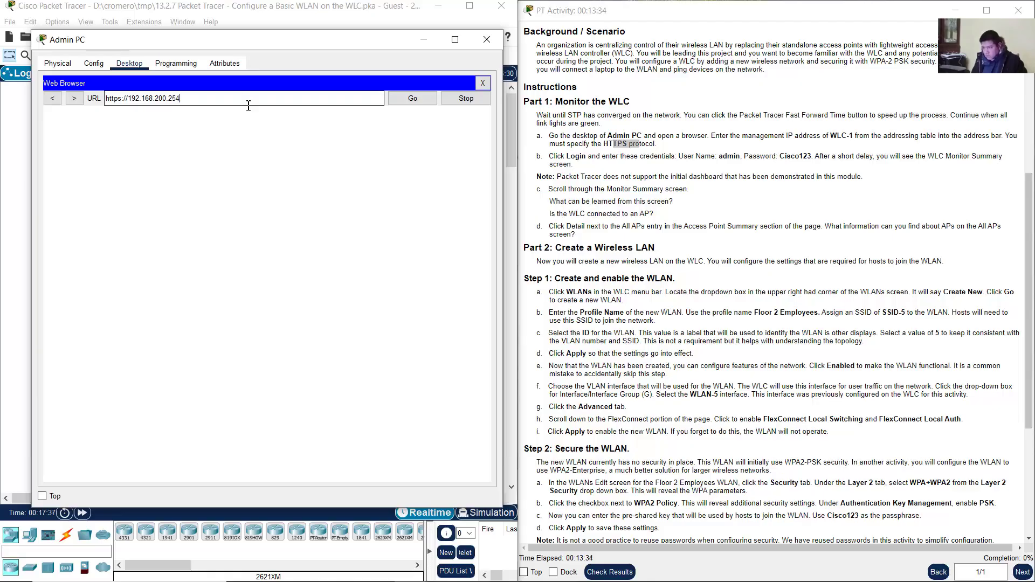
key(Return)
Log in to the WLC with the admin user name and password
click(294, 350)
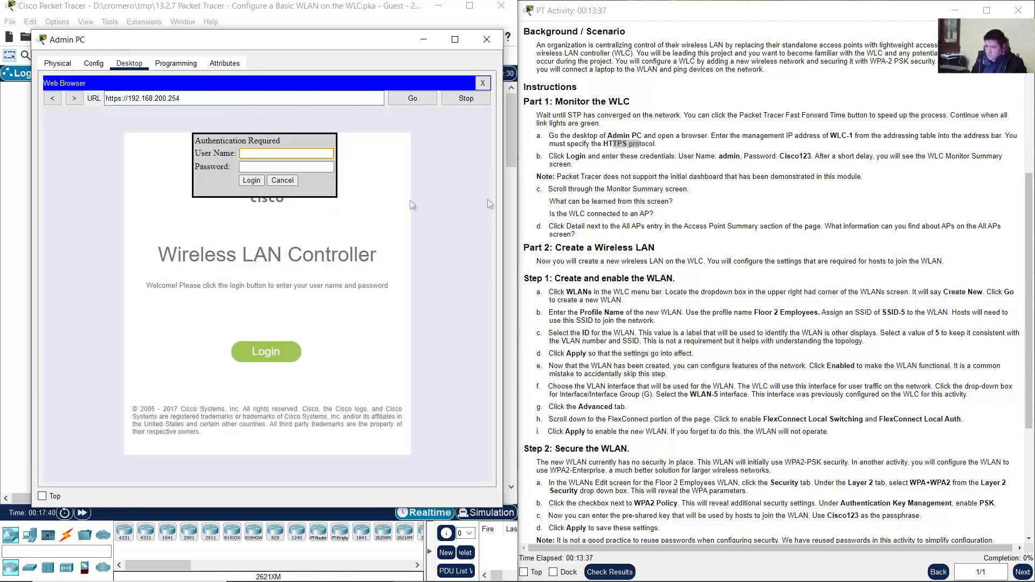
drag(715, 156, 813, 156)
click(298, 152)
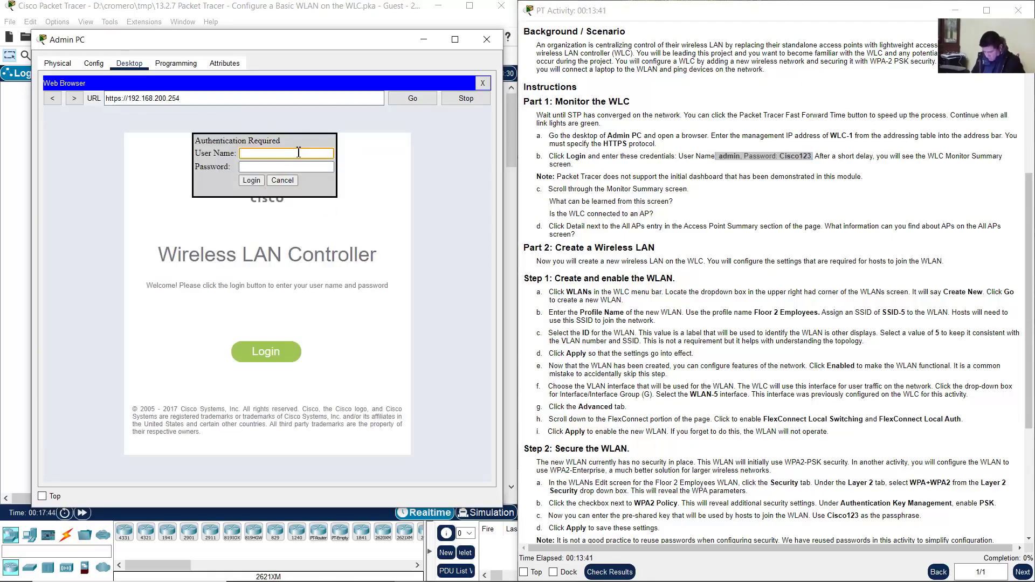
text(admin)
key(Tab)
text(Cisco123)
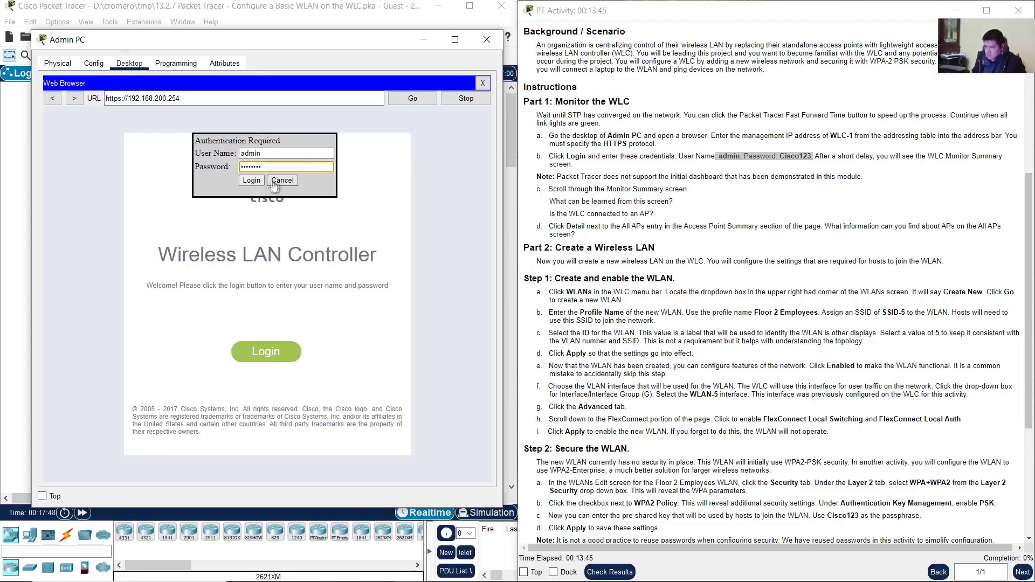
key(Return)
scroll(803, 249, down, 6)
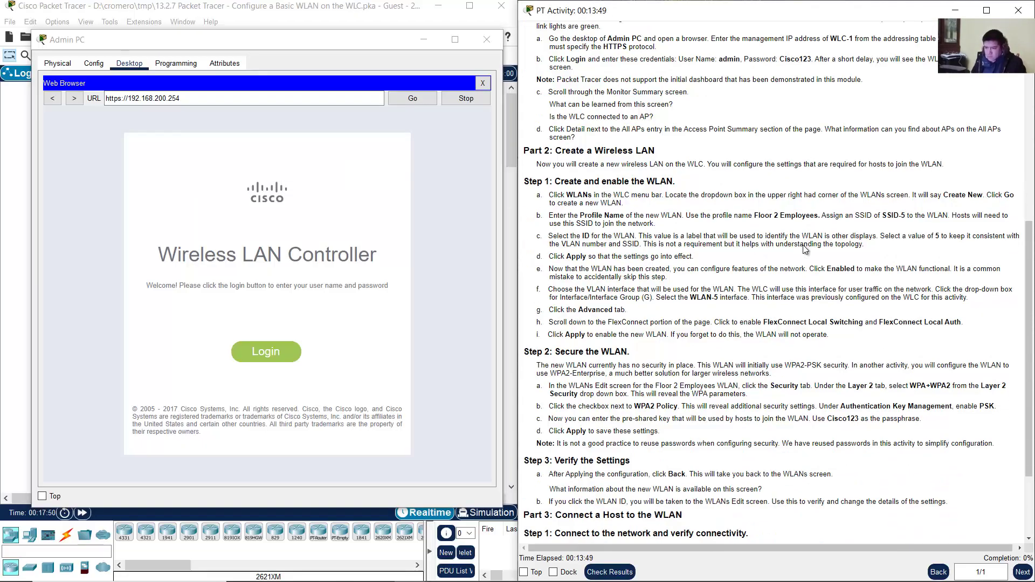
On the WLANs page, start a new WLAN with profile name 'Floor 2 Employees'
scroll(804, 249, down, 1)
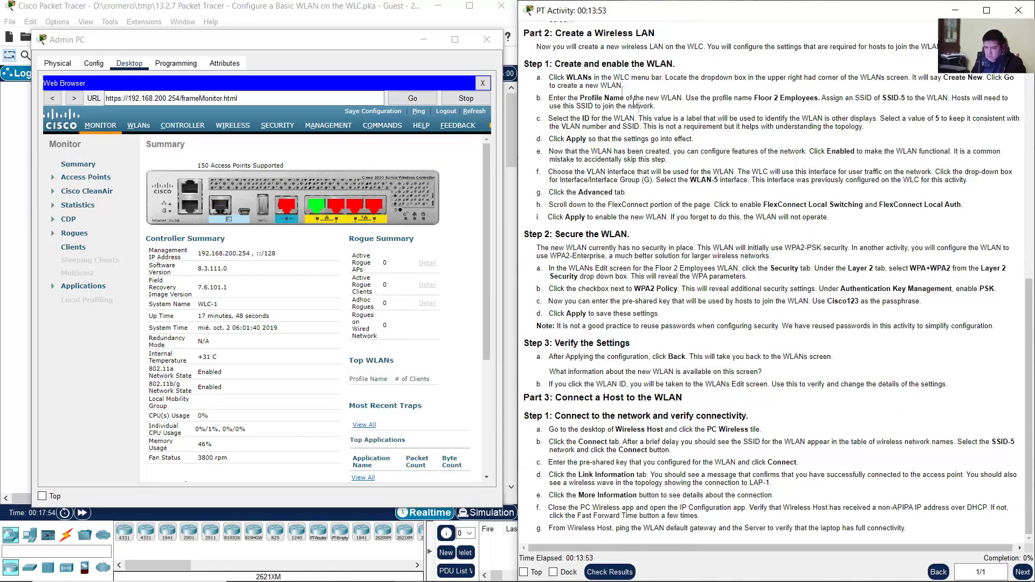
drag(574, 78, 842, 97)
click(131, 130)
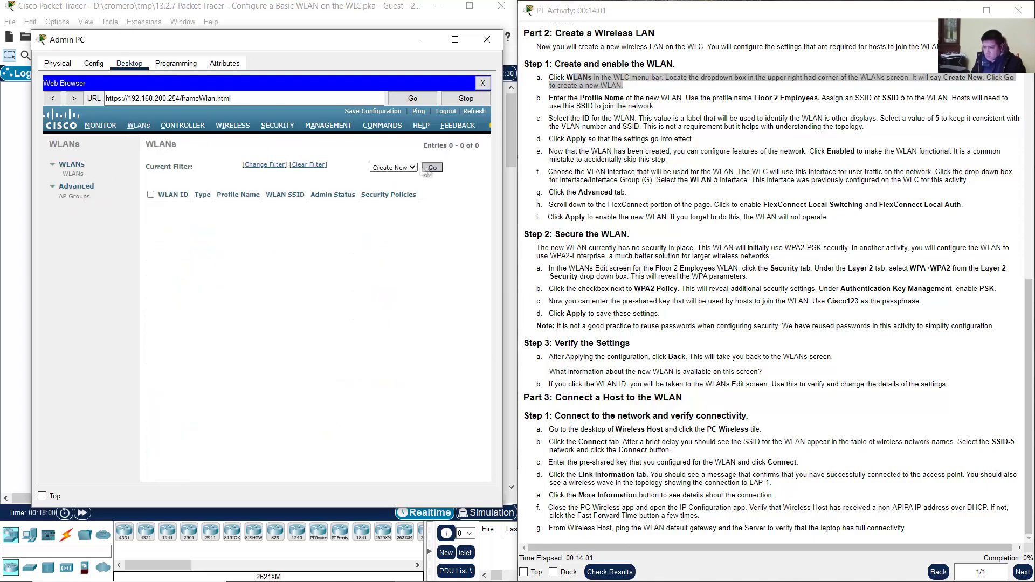
click(432, 168)
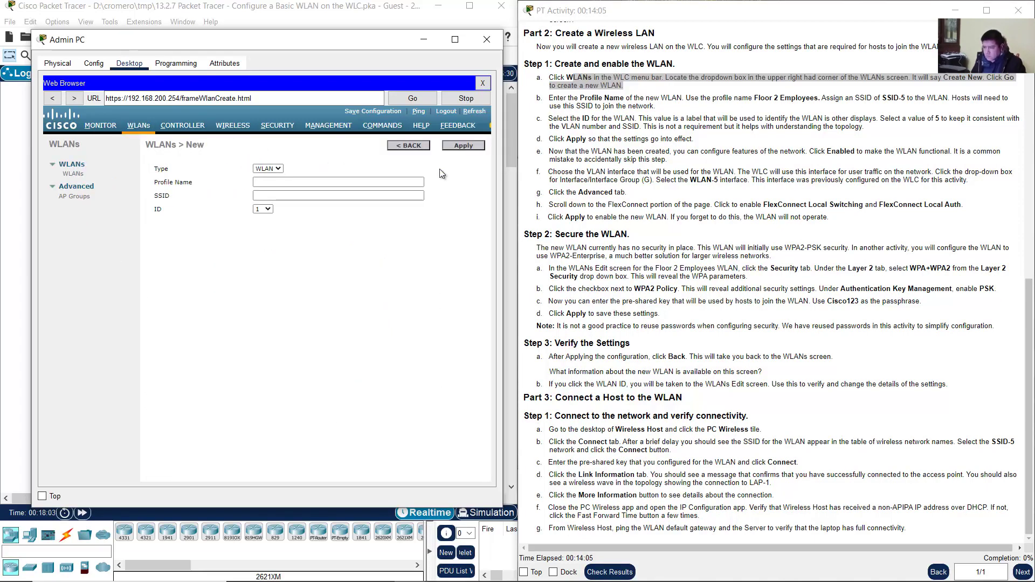
drag(755, 98, 819, 98)
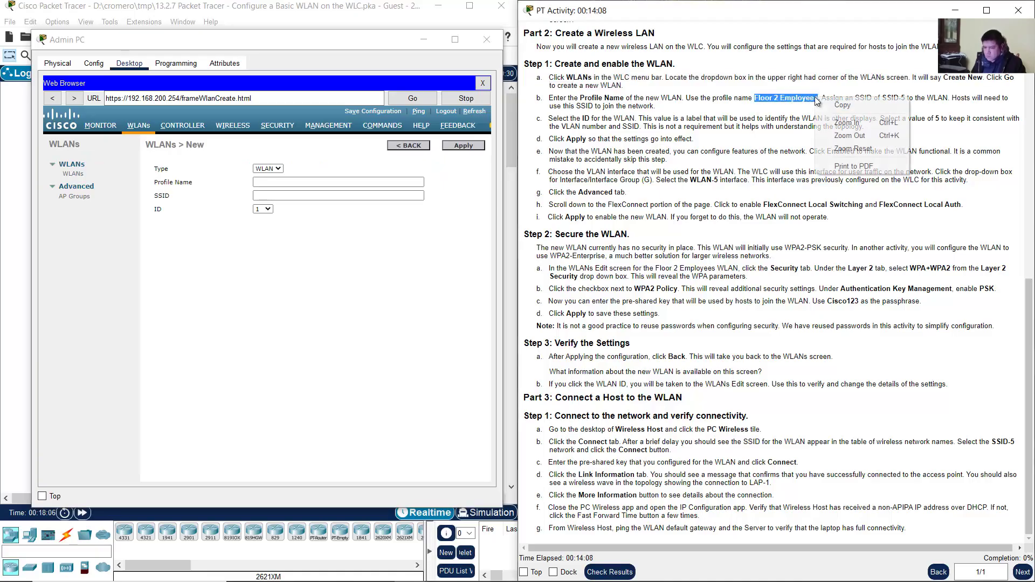
right_click(816, 98)
click(830, 102)
click(346, 182)
key(ctrl+v)
Give the new WLAN SSID 'SSID-5' and ID 5, then apply it
drag(882, 99, 907, 99)
right_click(907, 99)
click(913, 103)
click(388, 196)
key(ctrl+v)
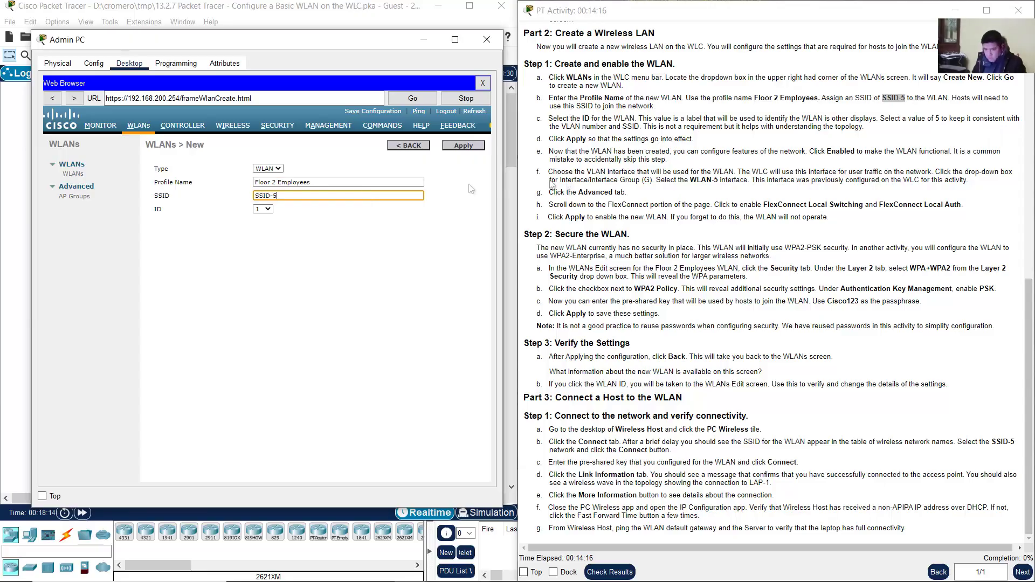
drag(895, 118, 1001, 119)
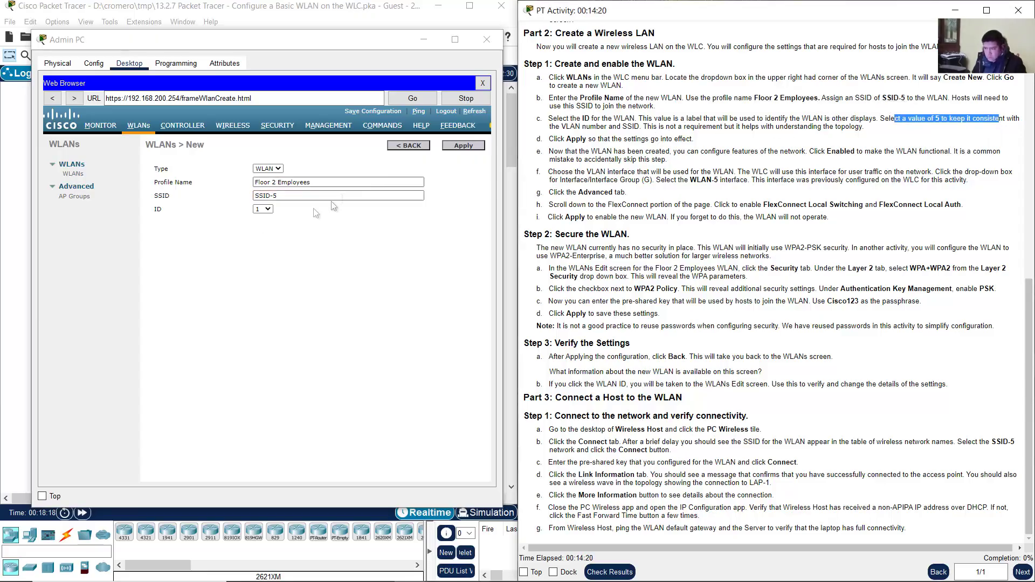
click(265, 209)
click(260, 249)
click(467, 146)
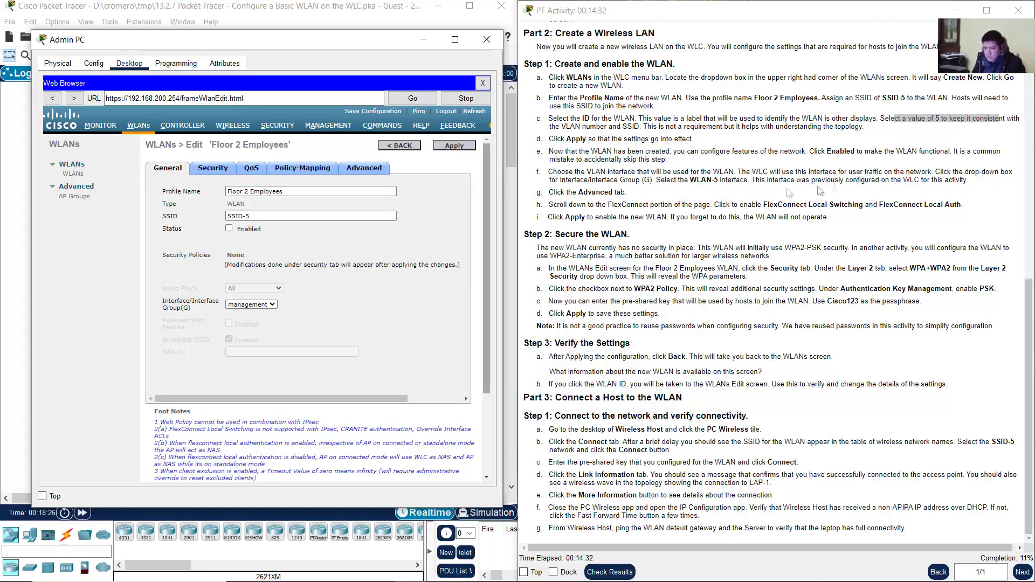
Enable the Floor 2 Employees WLAN and bring up its interface choices
mouse_move(795, 152)
mouse_down()
mouse_move(669, 160)
mouse_move(807, 152)
mouse_up()
click(229, 228)
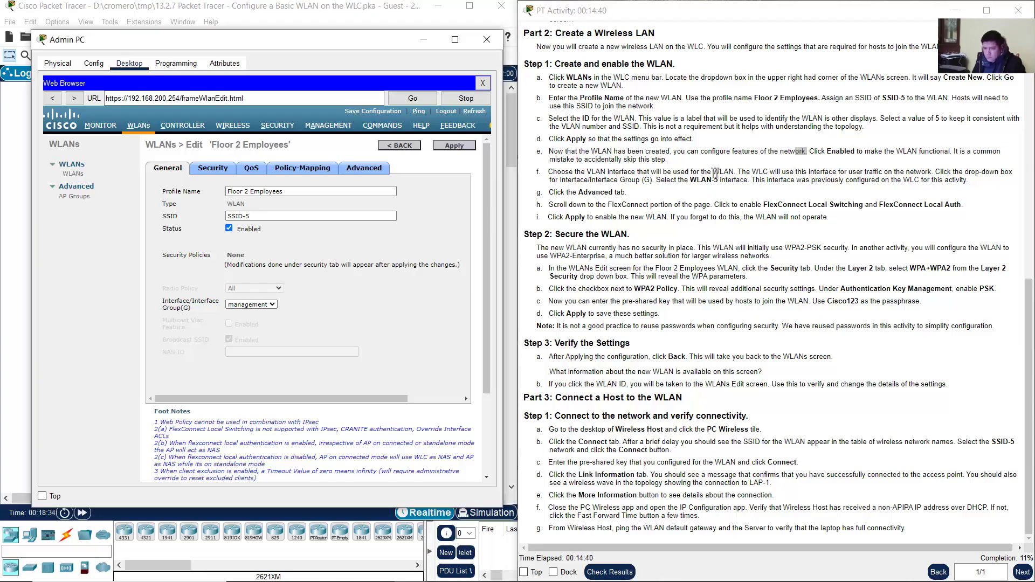
drag(628, 171, 766, 179)
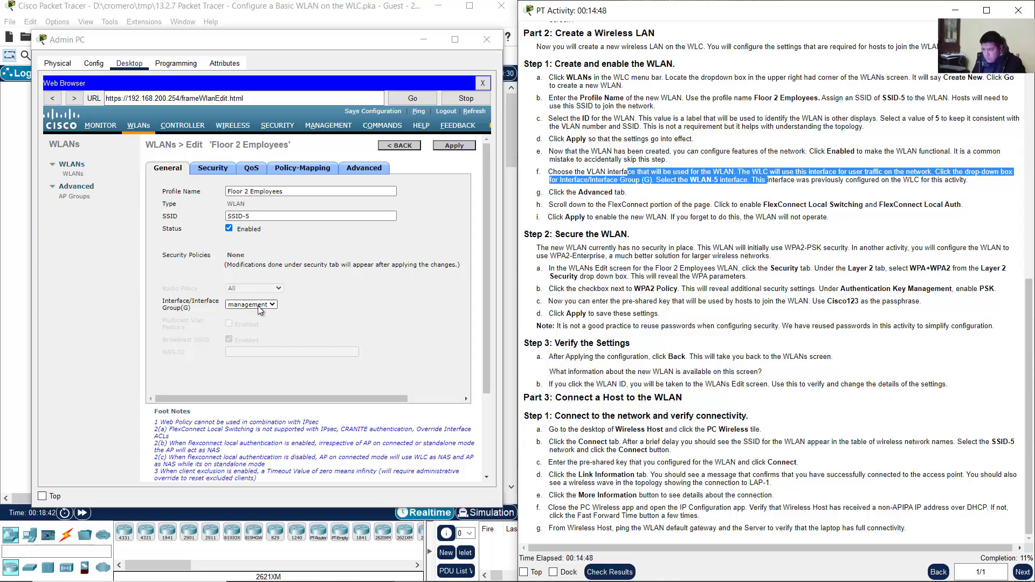
click(252, 304)
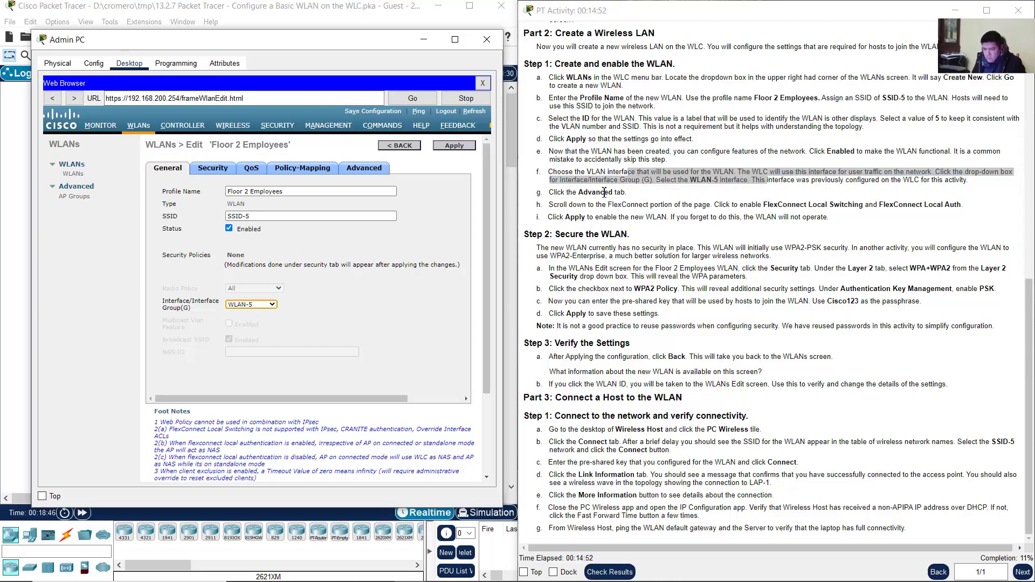
Turn on FlexConnect Local Switching and Local Auth under Advanced, and apply
drag(588, 193, 636, 195)
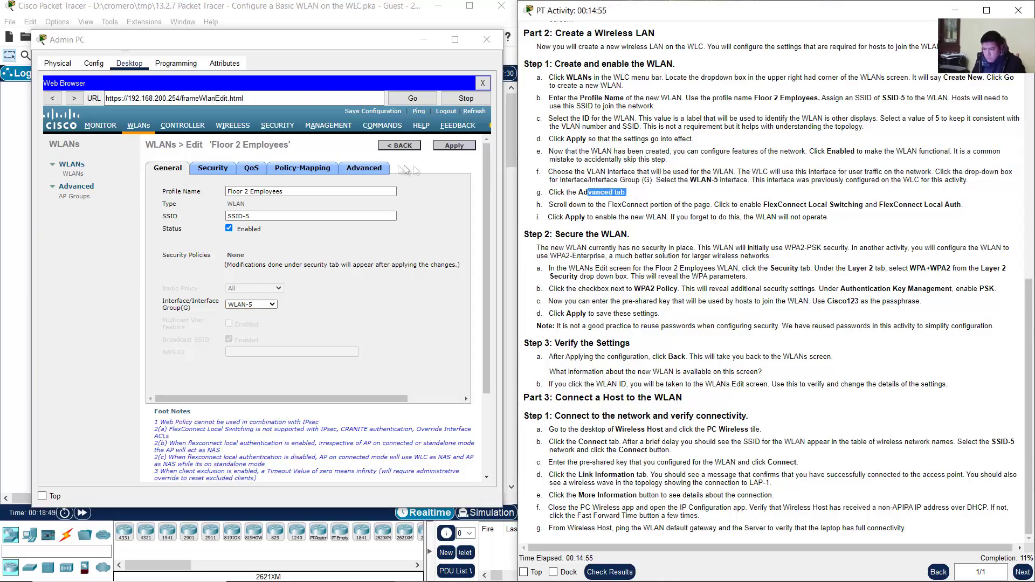
click(383, 168)
drag(752, 205, 974, 207)
scroll(259, 307, down, 10)
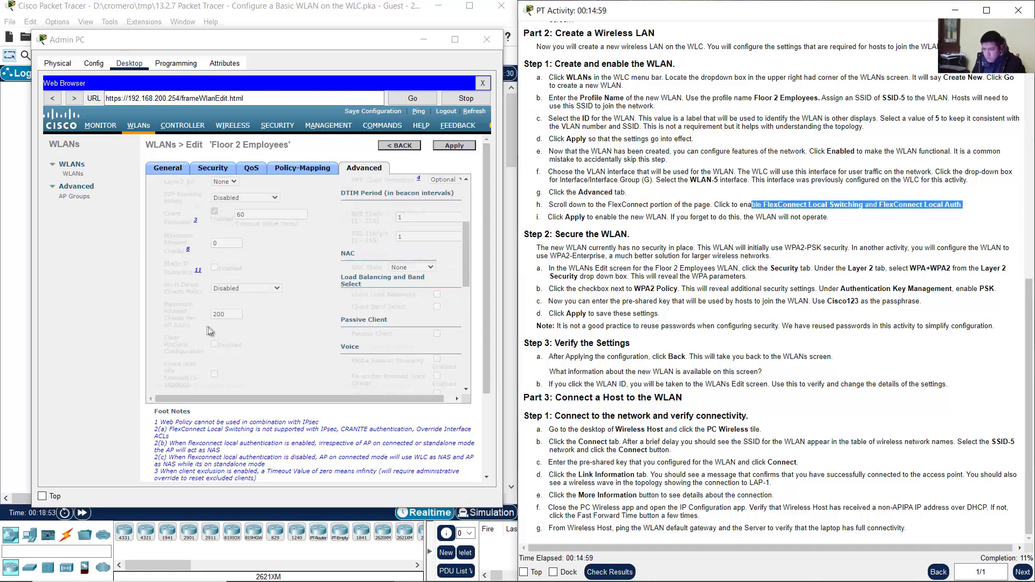
click(249, 304)
click(249, 323)
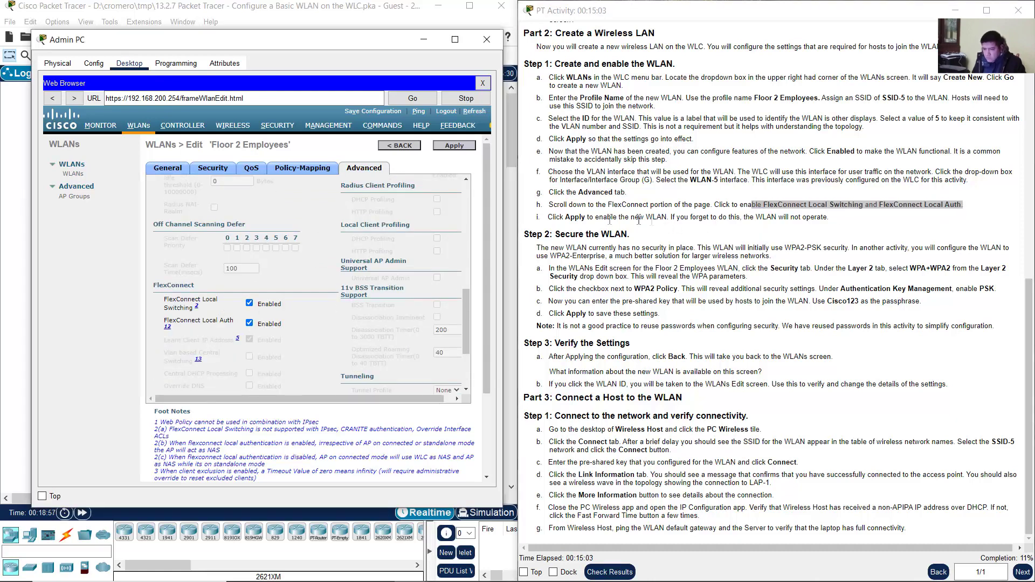
drag(603, 217, 565, 218)
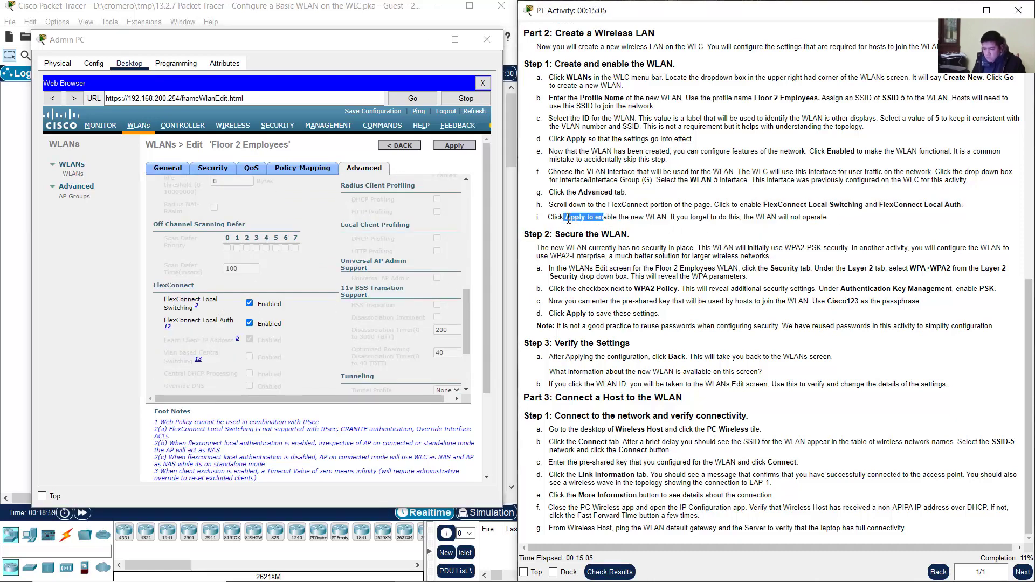
click(463, 146)
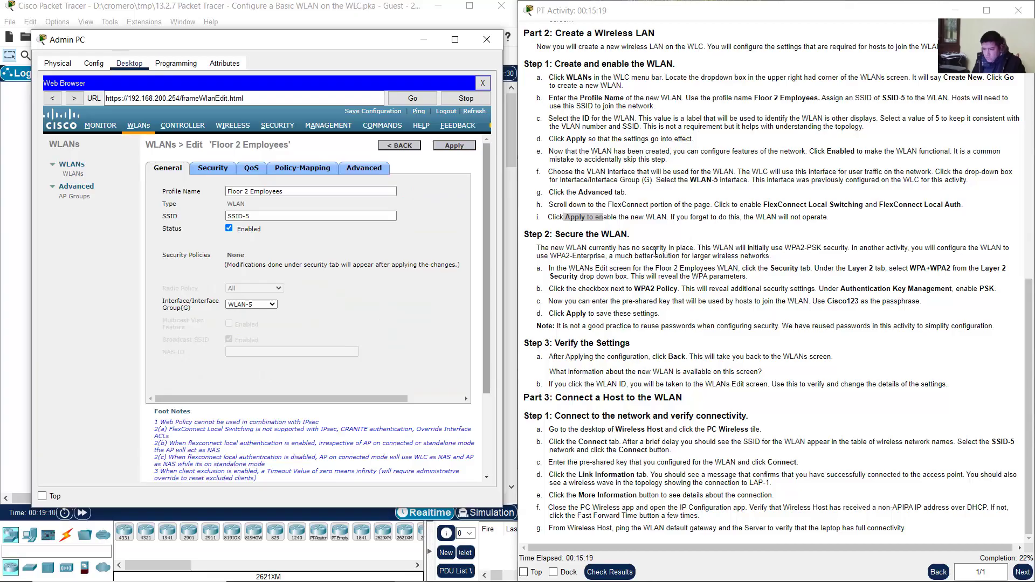
Set Layer 2 security to WPA+WPA2 with WPA2 Policy enabled
drag(565, 235, 629, 235)
drag(594, 269, 932, 279)
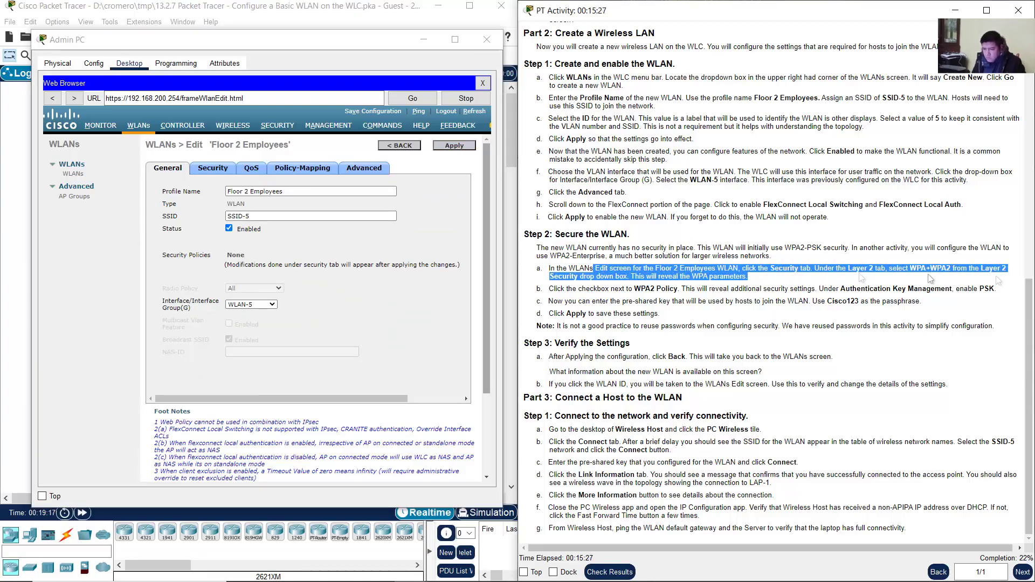
click(214, 167)
click(264, 210)
click(261, 223)
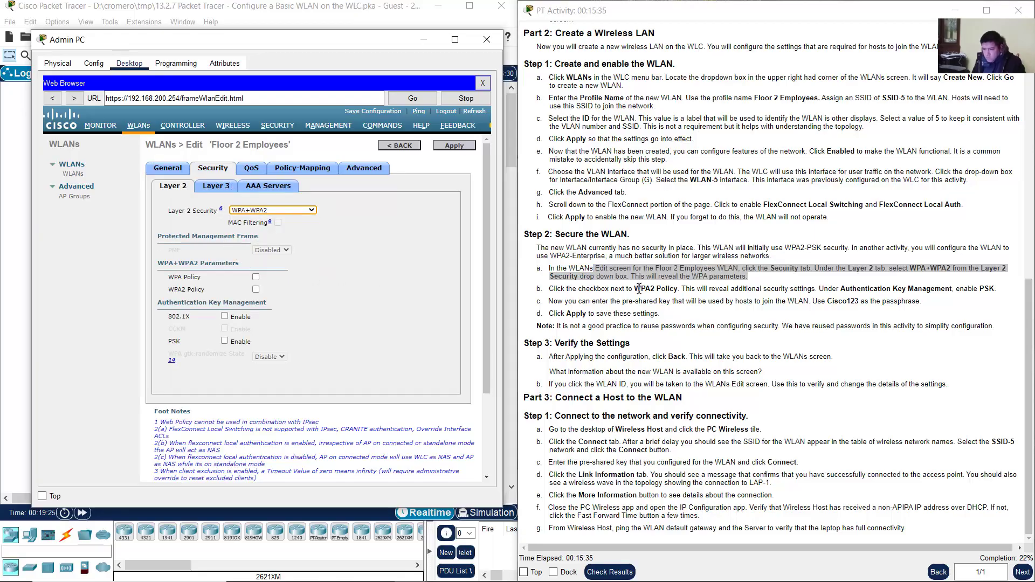
drag(629, 289, 996, 290)
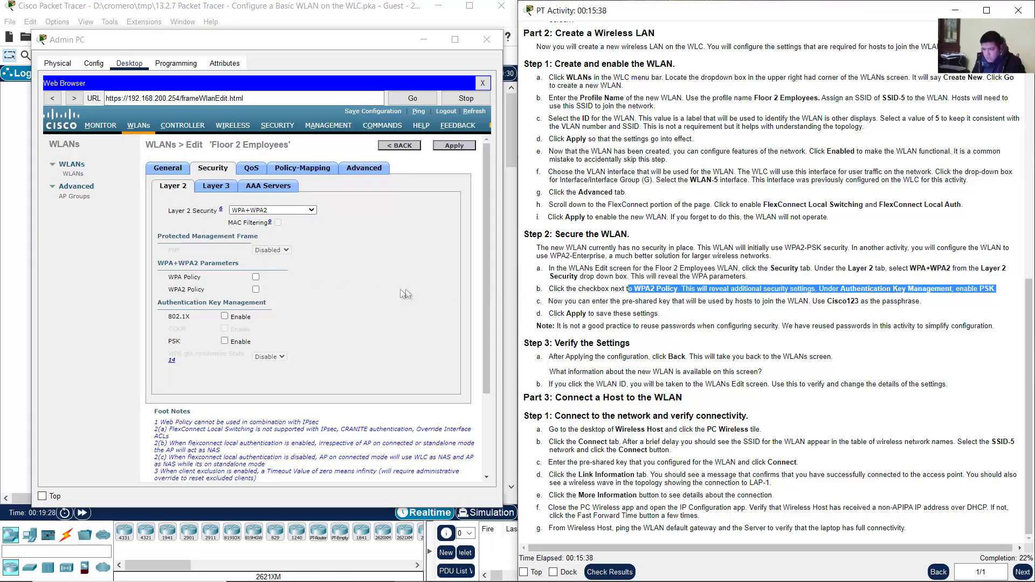
click(256, 289)
Enable PSK key management, enter the pre-shared passphrase, and apply the changes
scroll(208, 317, down, 1)
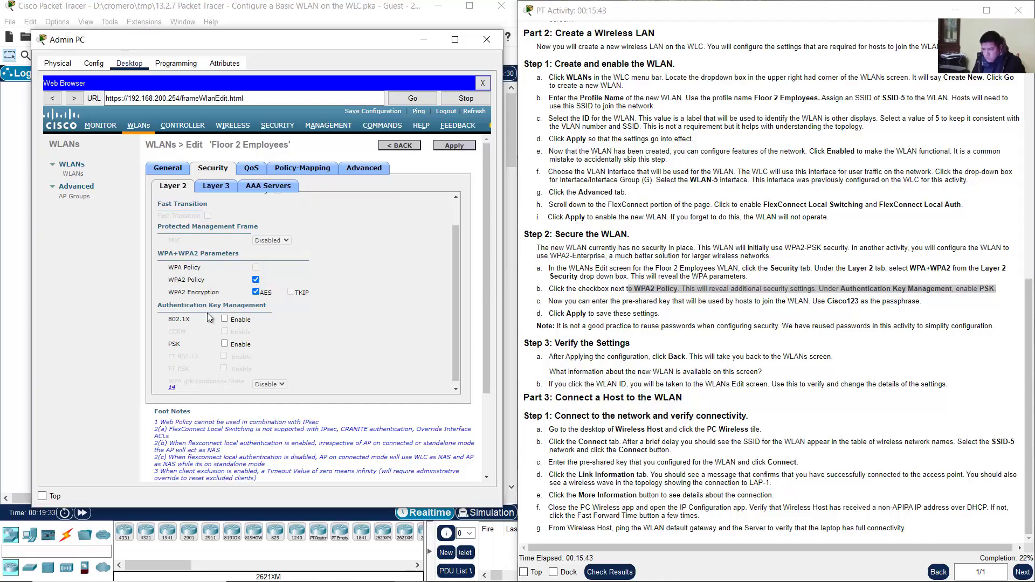
click(225, 345)
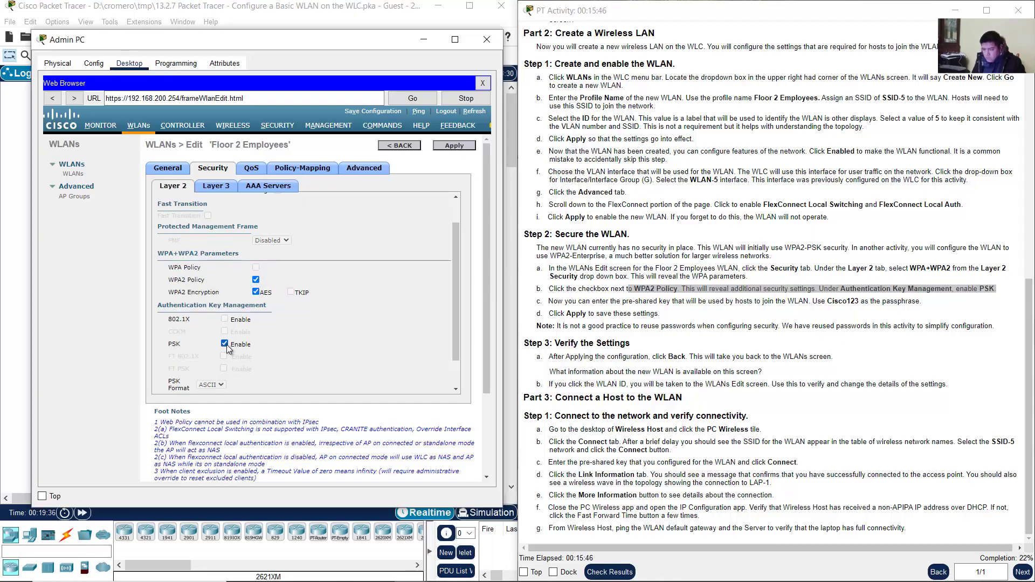
scroll(311, 354, down, 1)
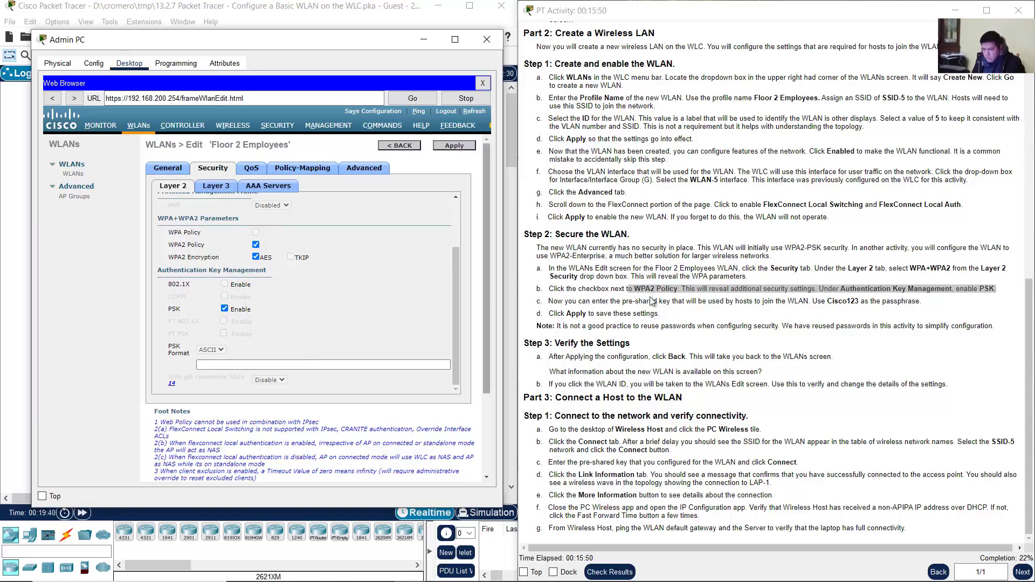
drag(641, 302, 859, 302)
click(338, 366)
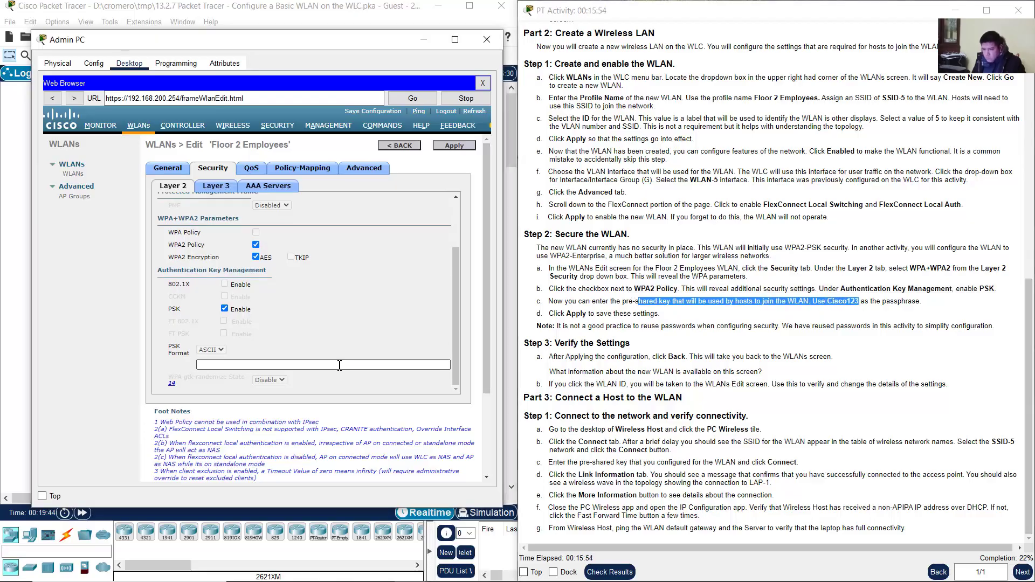
text(Cisco123)
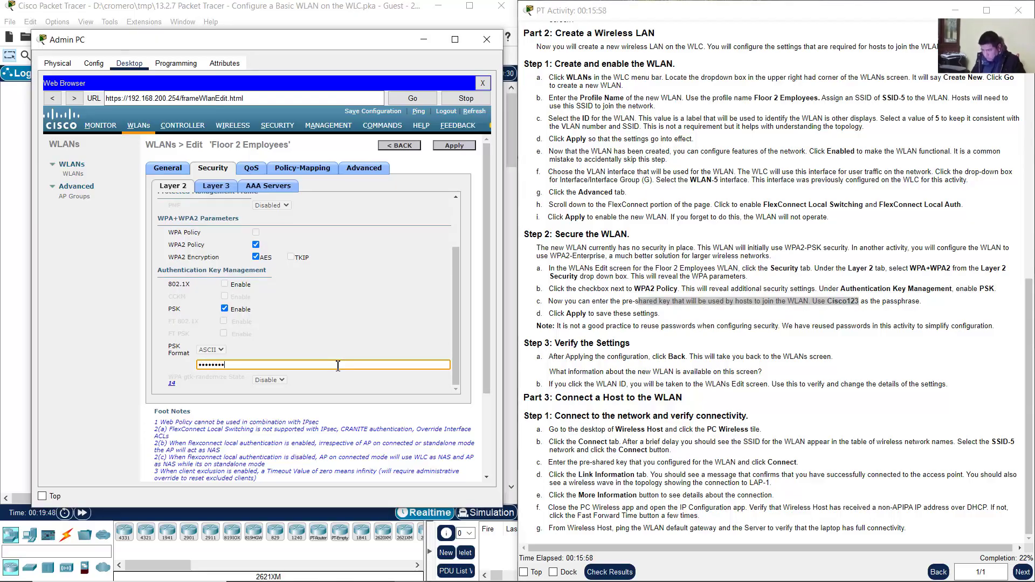
click(455, 145)
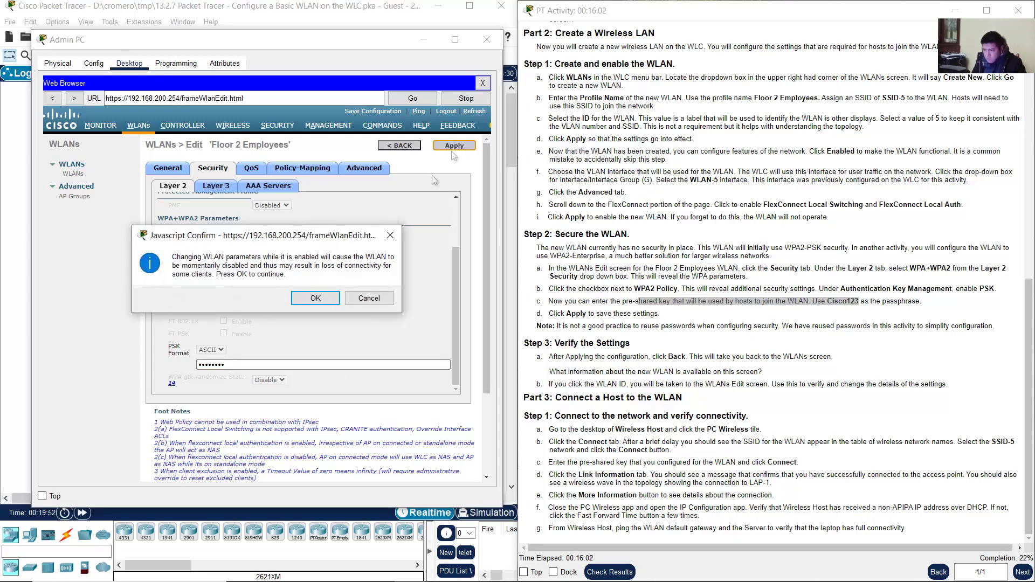
click(316, 298)
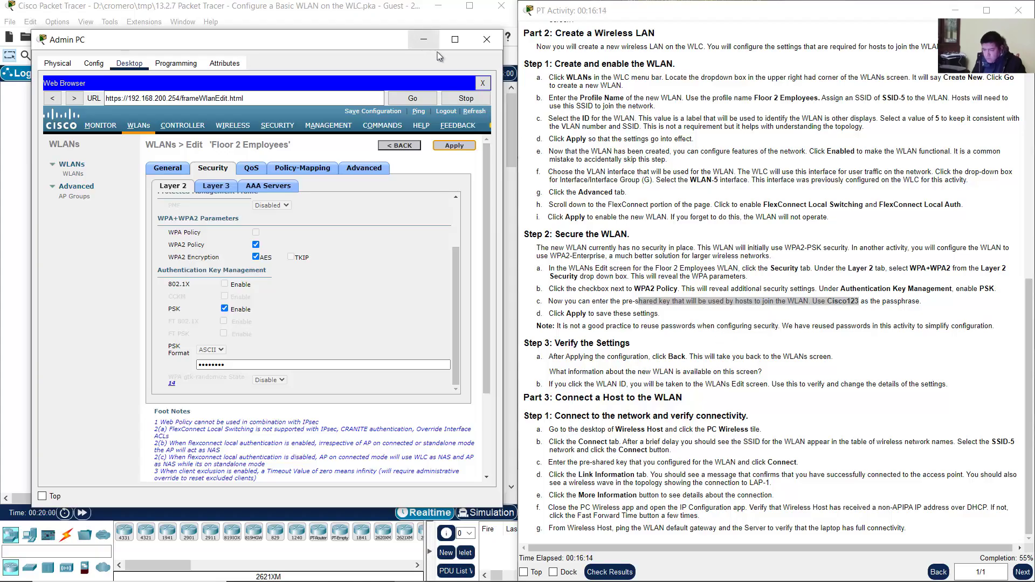
key(alt+F4)
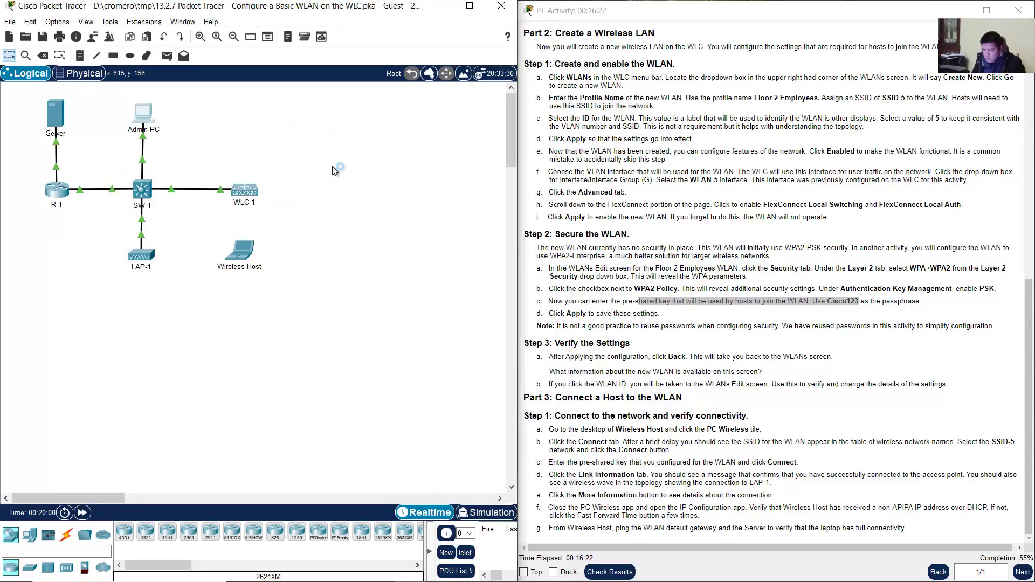
right_click(824, 231)
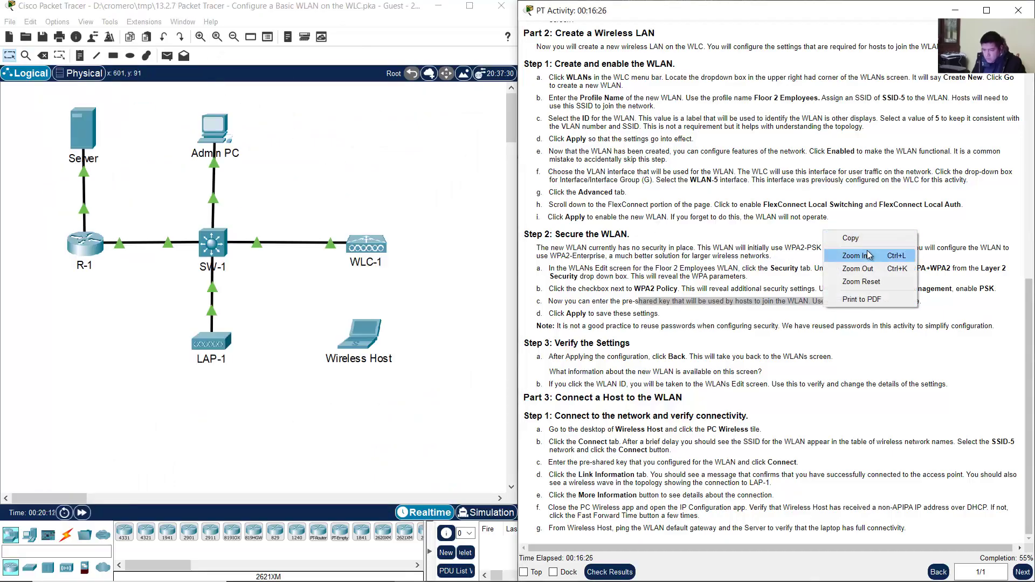
click(869, 255)
right_click(790, 217)
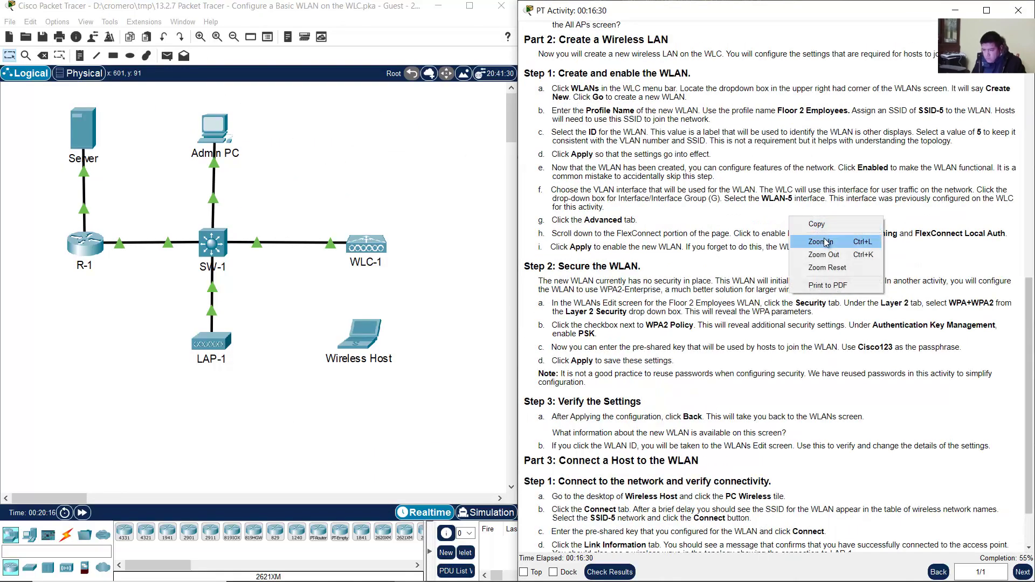
click(826, 242)
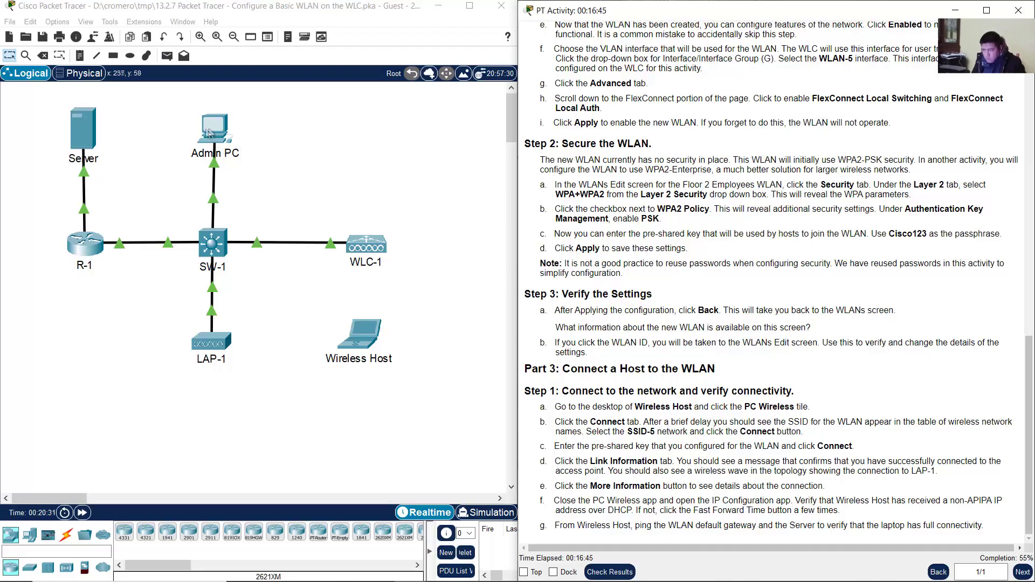
click(214, 131)
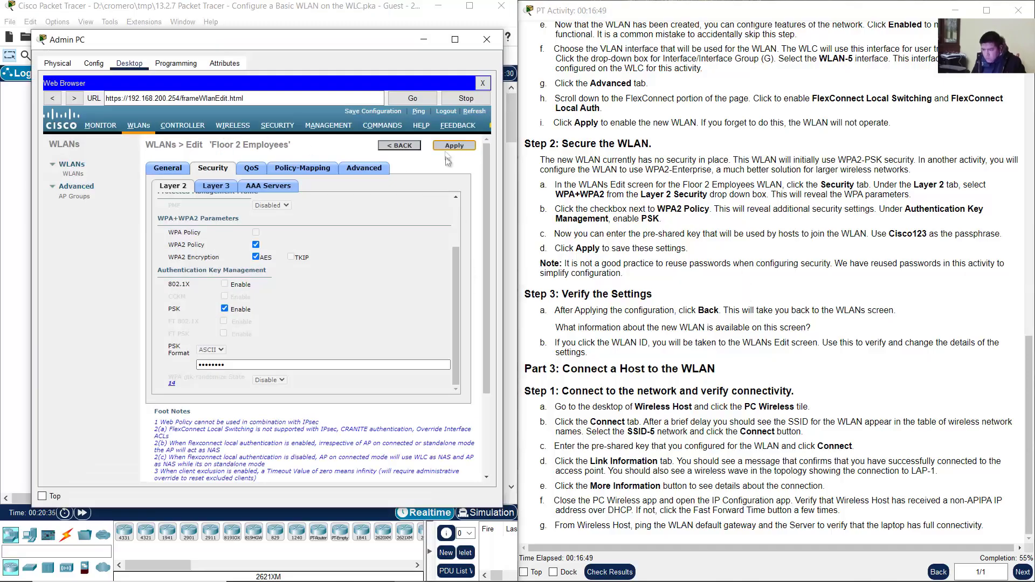
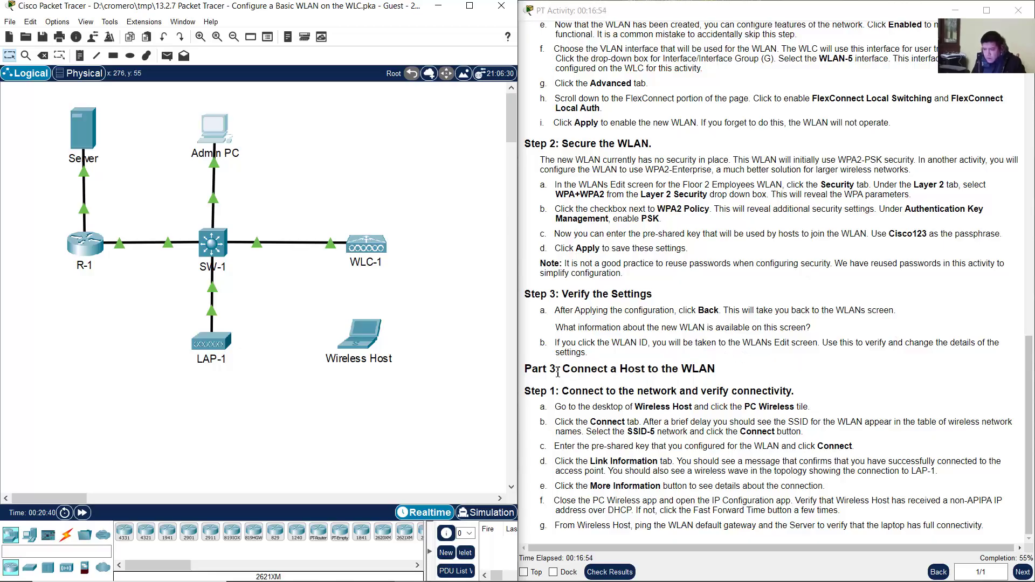
drag(558, 372, 526, 371)
click(578, 368)
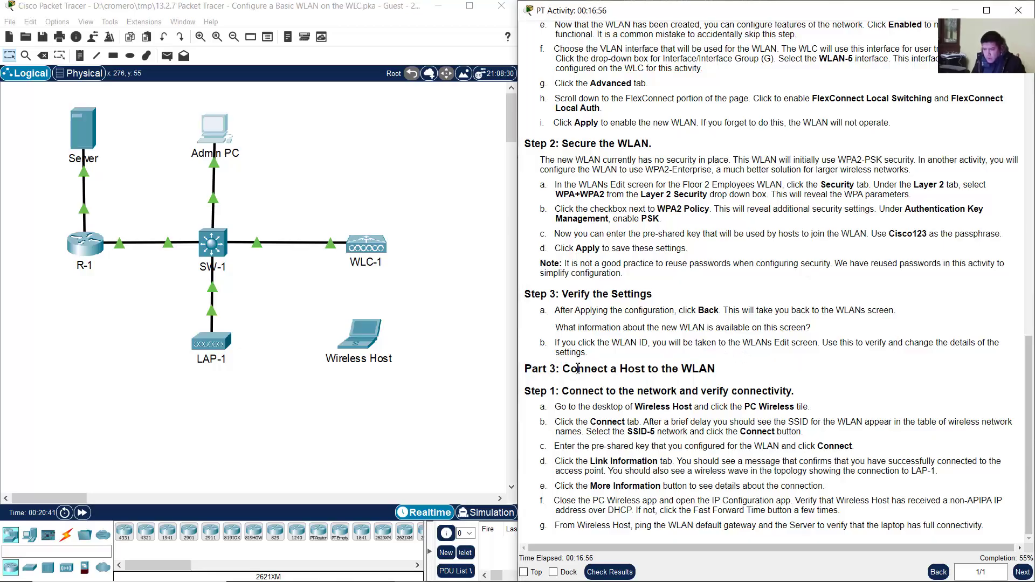
drag(590, 368, 712, 370)
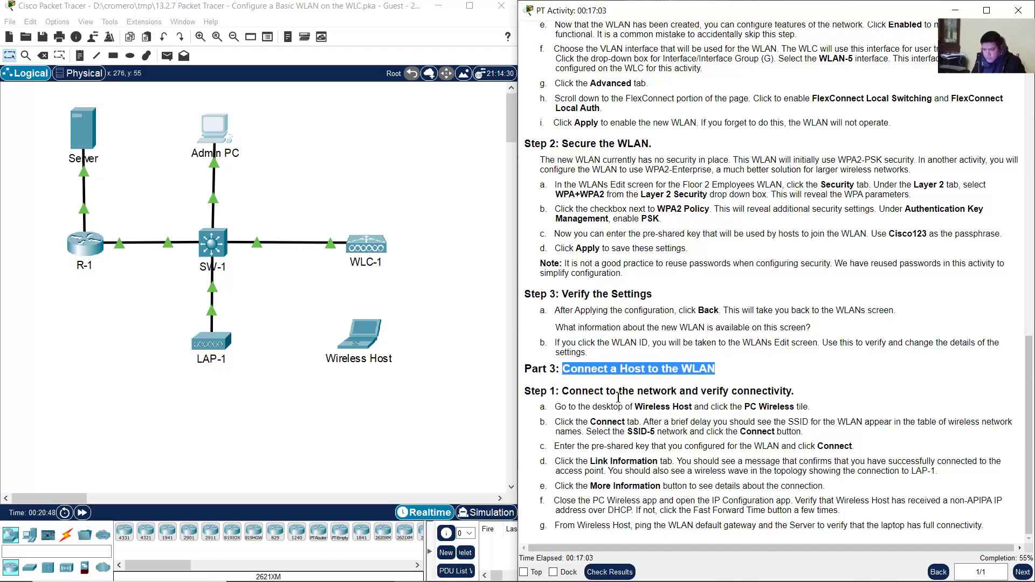
drag(563, 392, 796, 392)
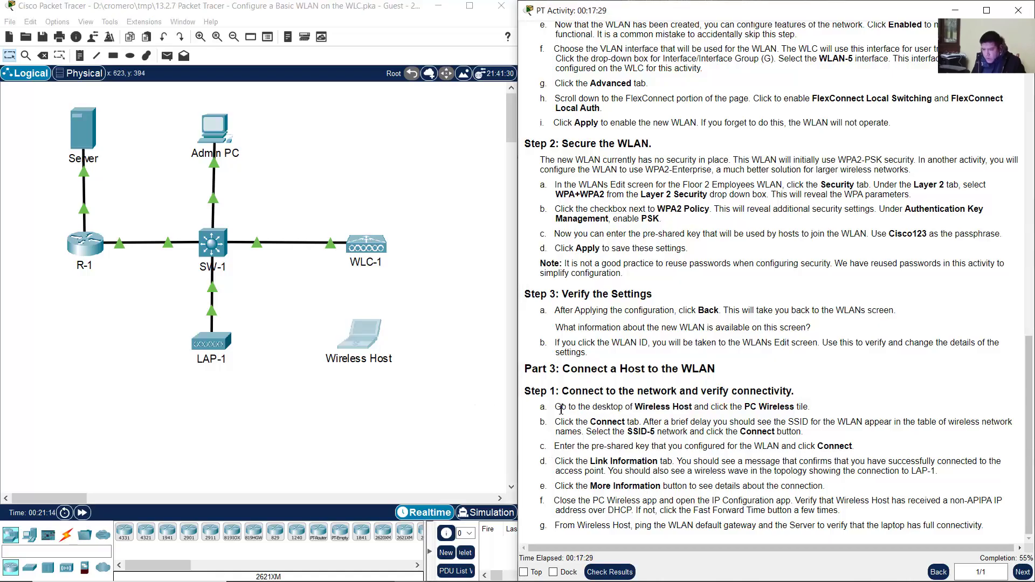
drag(561, 409, 695, 407)
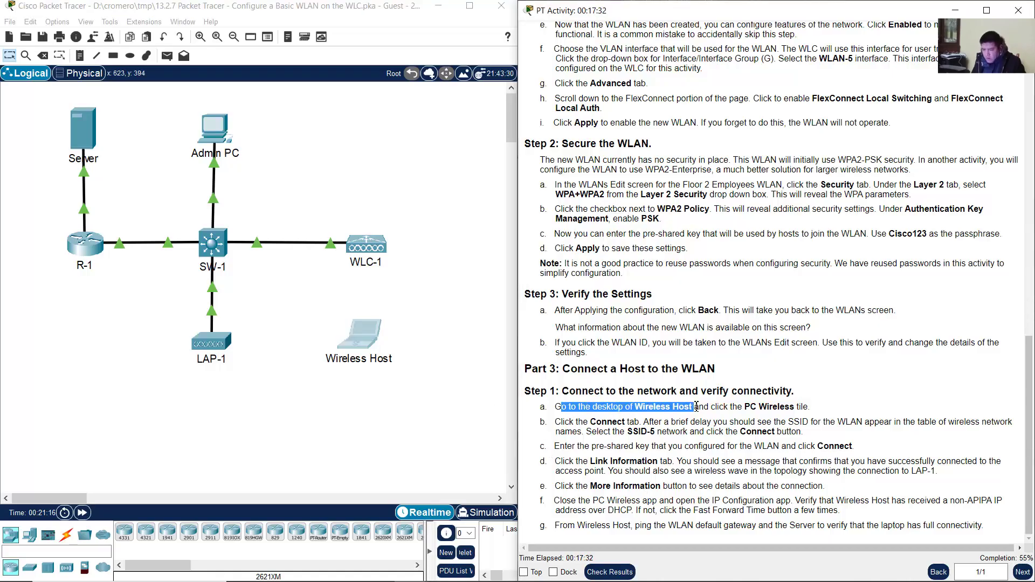
drag(436, 381, 275, 313)
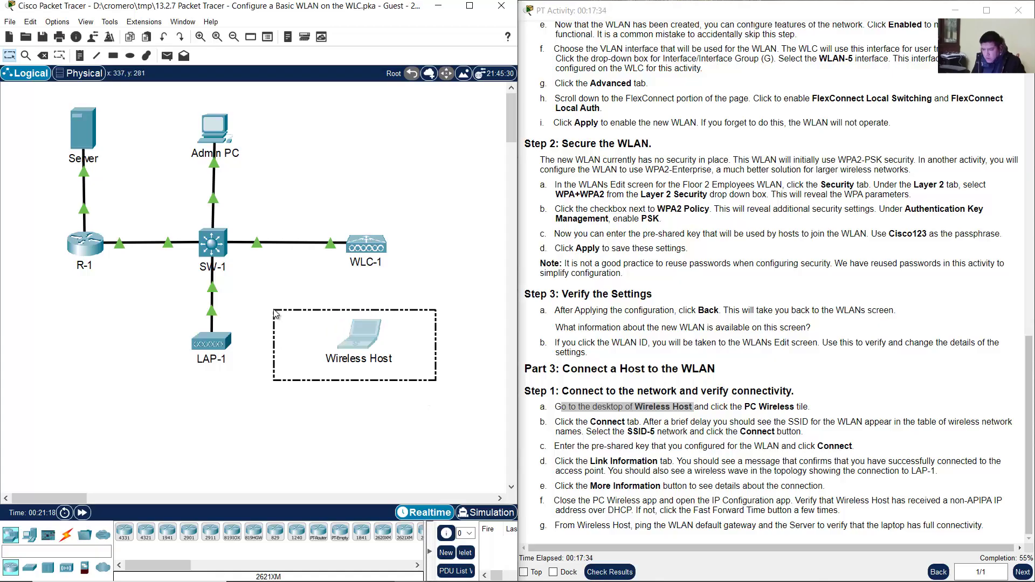
Open the Wireless Host laptop's window on its Desktop tab, showing the PC Wireless app
click(358, 339)
double_click(366, 336)
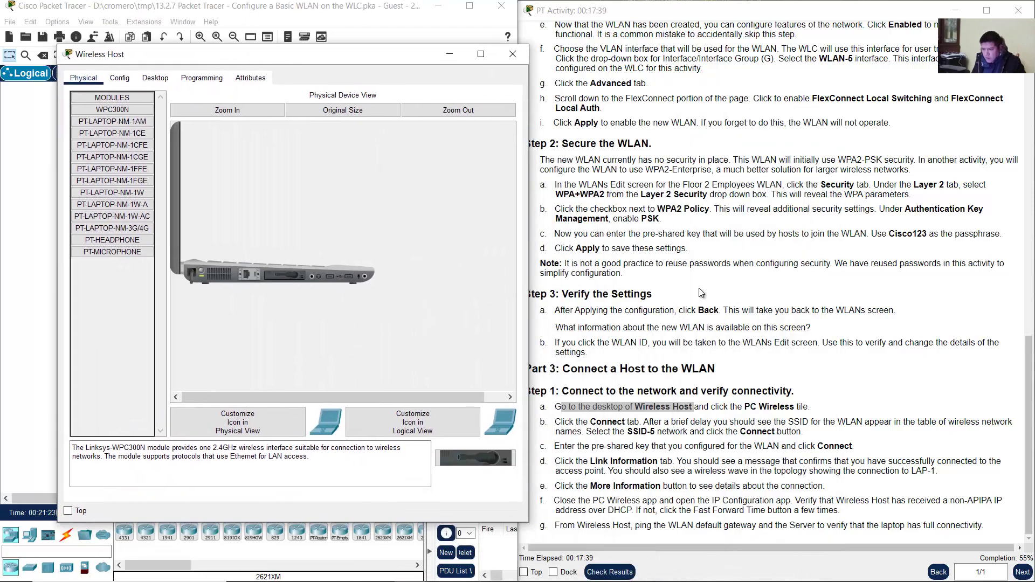
click(754, 408)
click(754, 408)
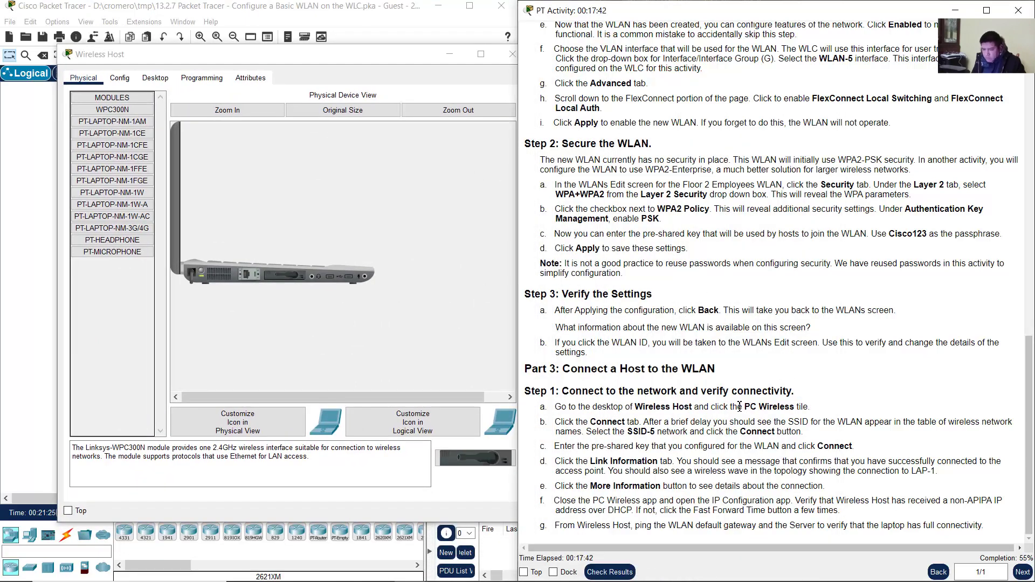
drag(594, 407, 649, 408)
click(162, 84)
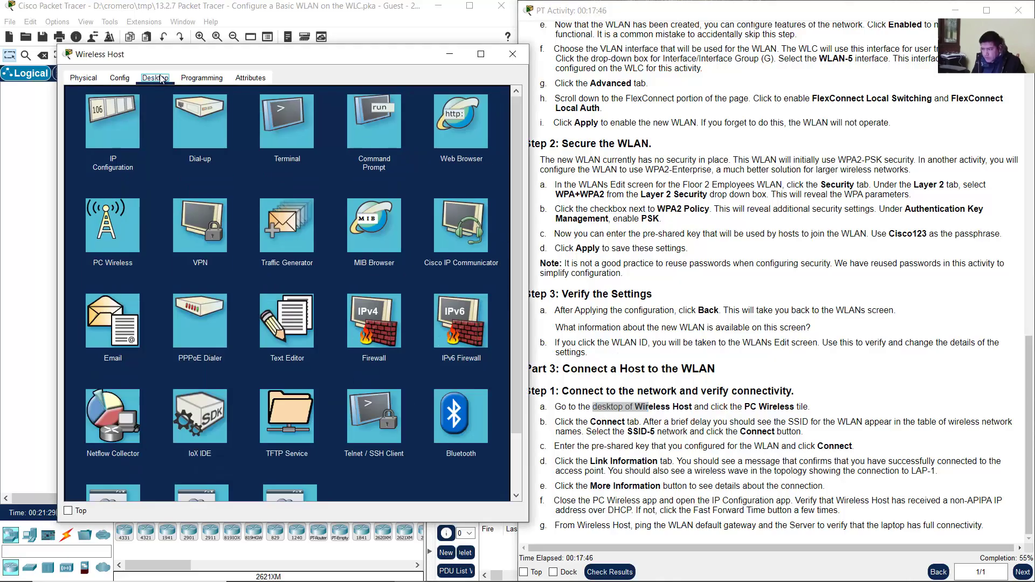
click(752, 408)
drag(753, 408, 802, 407)
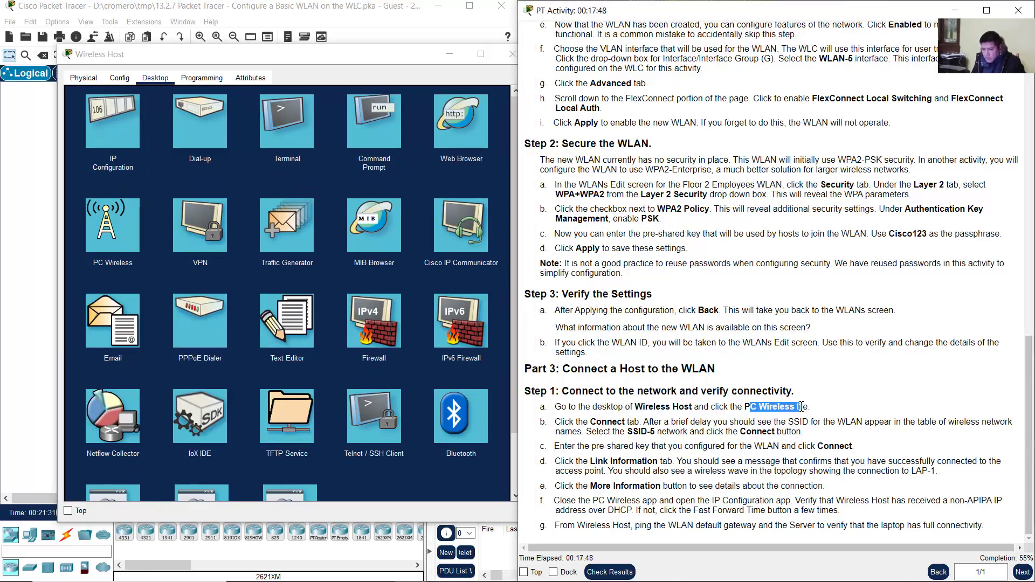
Launch PC Wireless on Wireless Host and view its Connect tab's network list
click(107, 228)
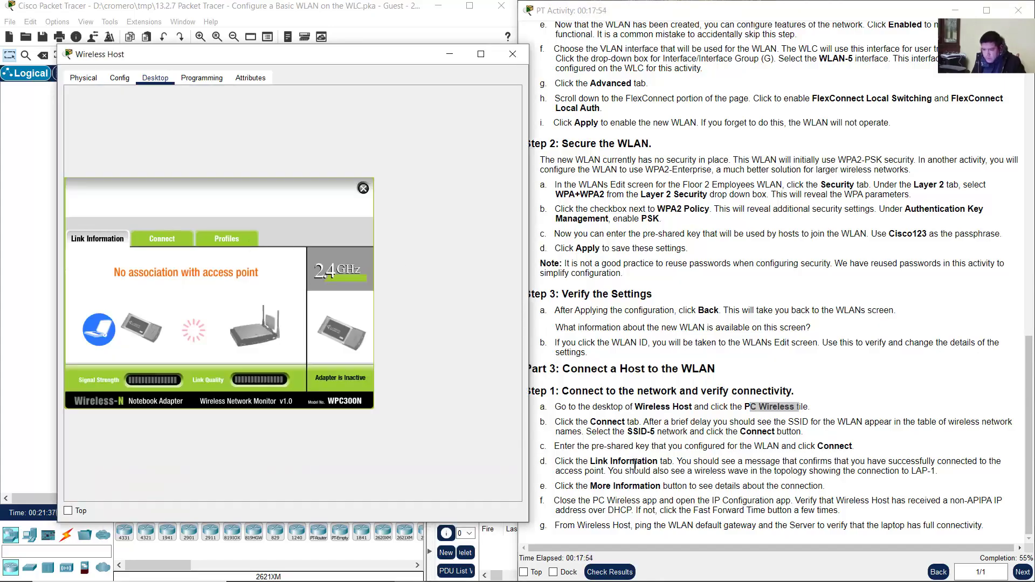
drag(590, 423, 626, 424)
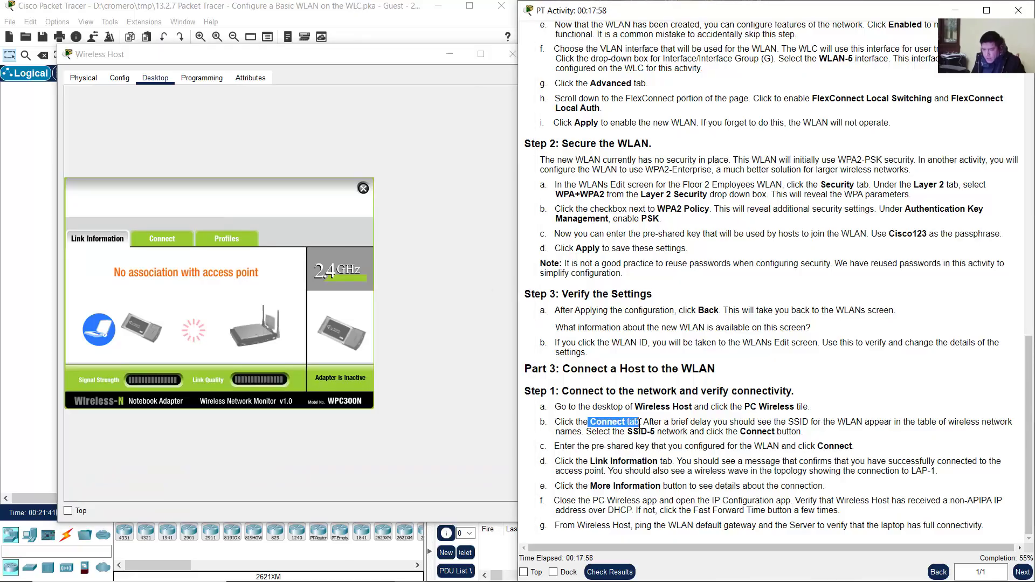
click(161, 241)
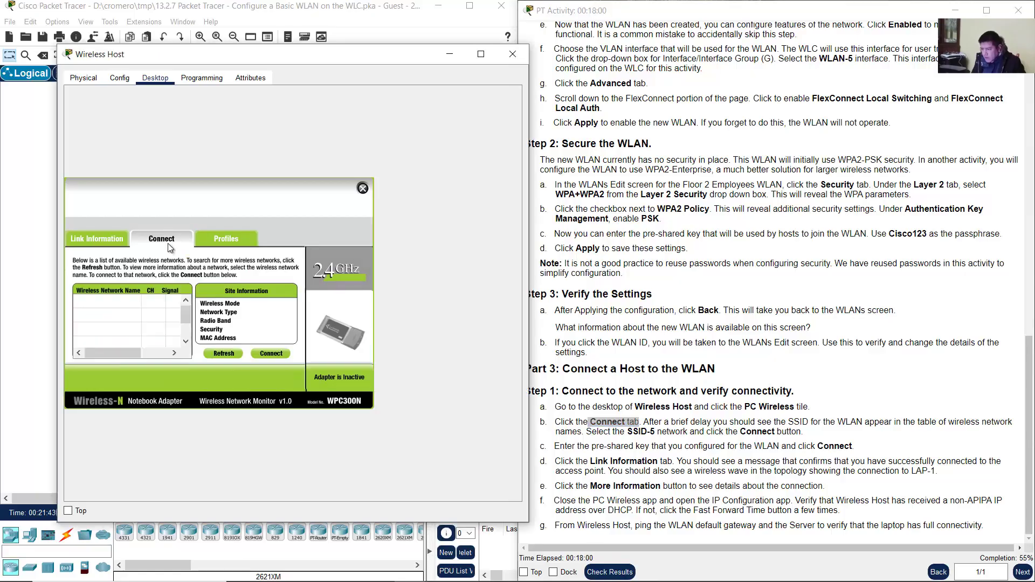
Read the instructions on choosing SSID-5 and connecting while the network list stays empty
click(712, 441)
drag(644, 424, 894, 424)
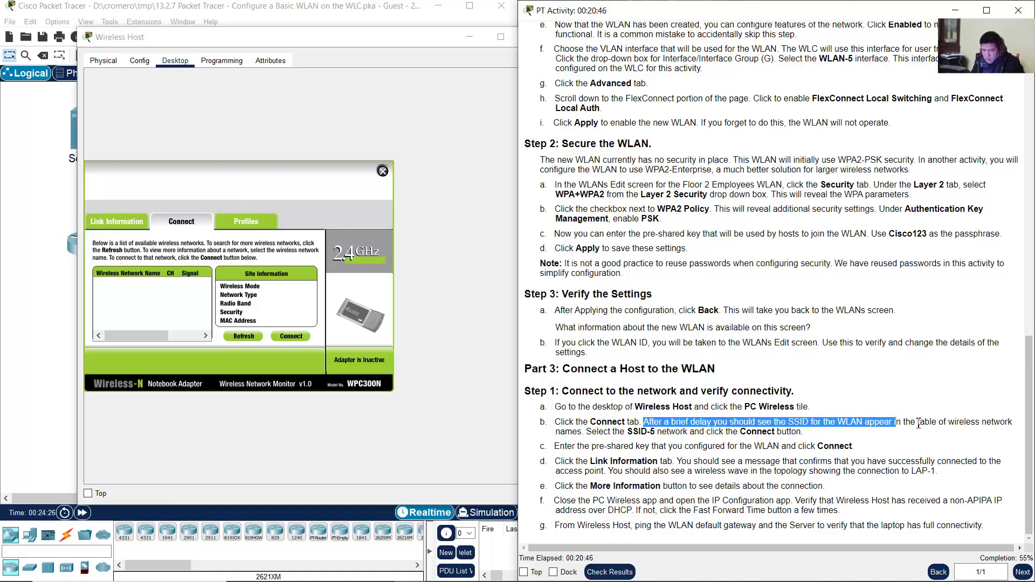
drag(587, 432, 807, 436)
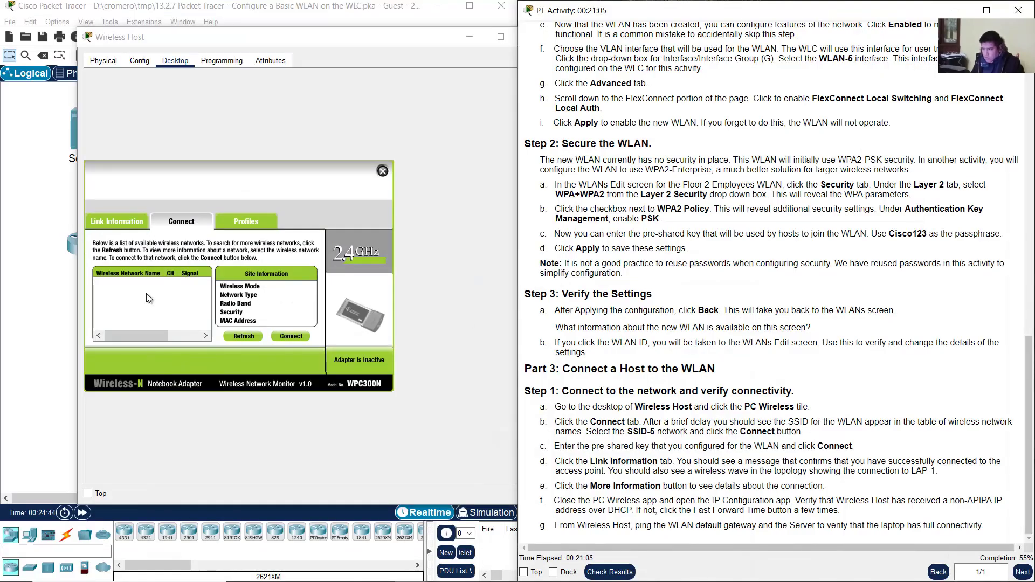
click(155, 294)
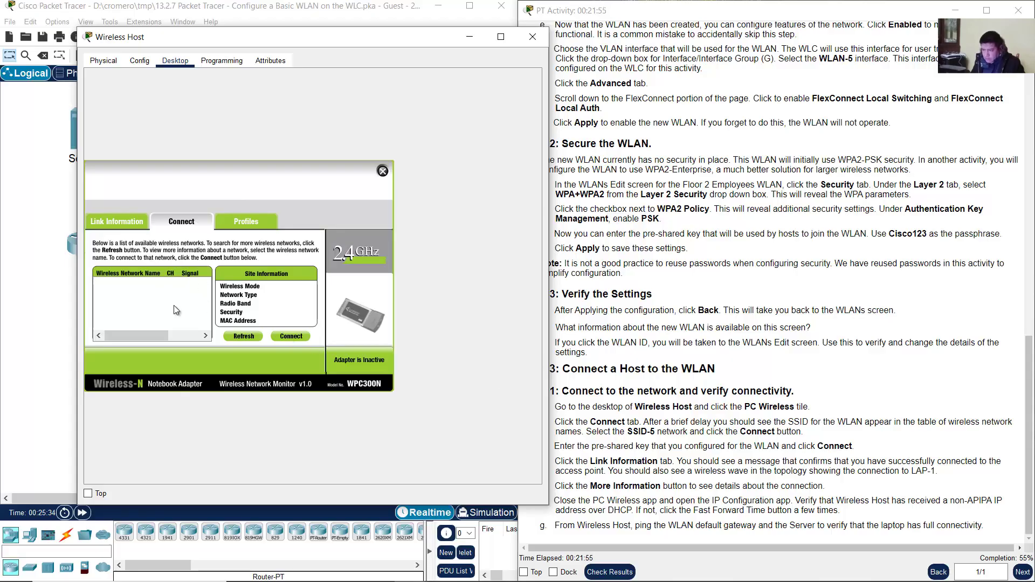
click(917, 405)
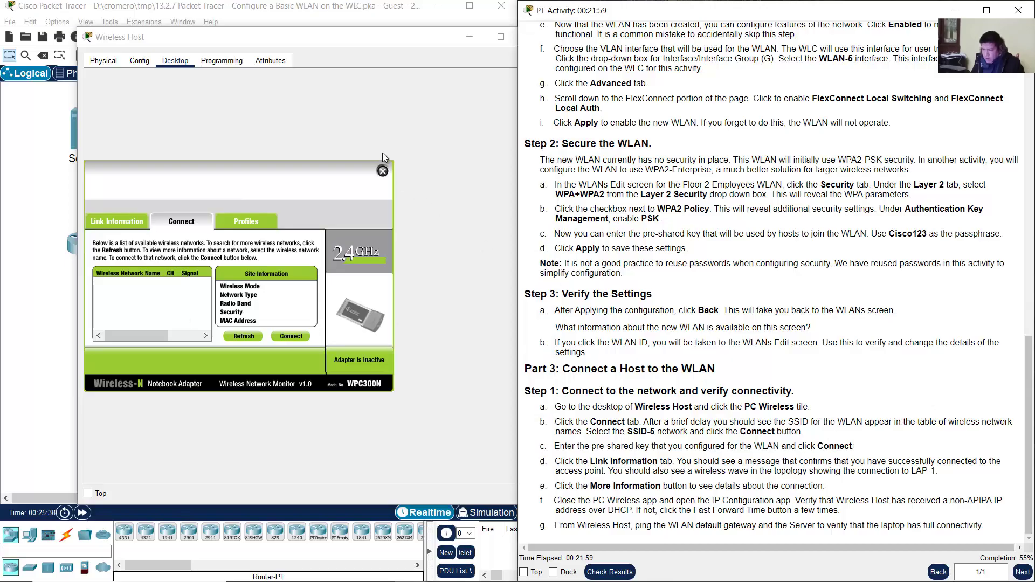
Bring up Admin PC's browser on the Floor 2 Employees WLAN security page, moved right and enlarged
click(34, 177)
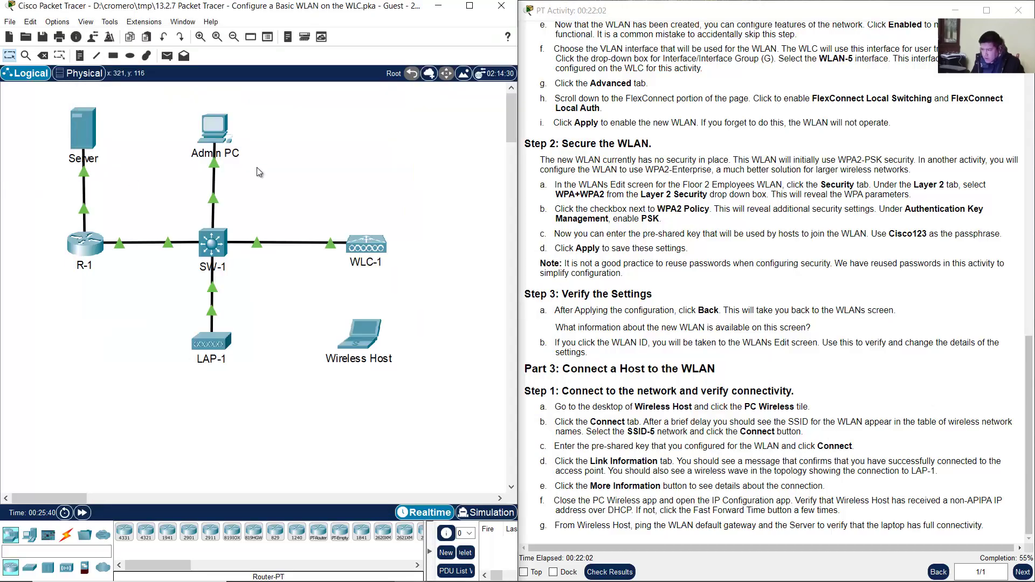
click(218, 133)
drag(303, 40, 699, 27)
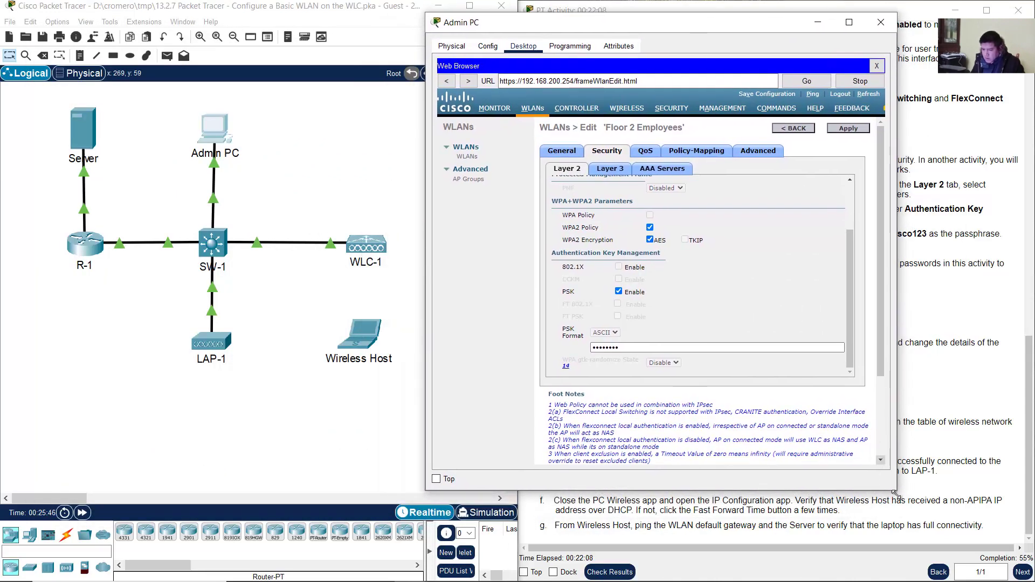
drag(893, 493, 979, 514)
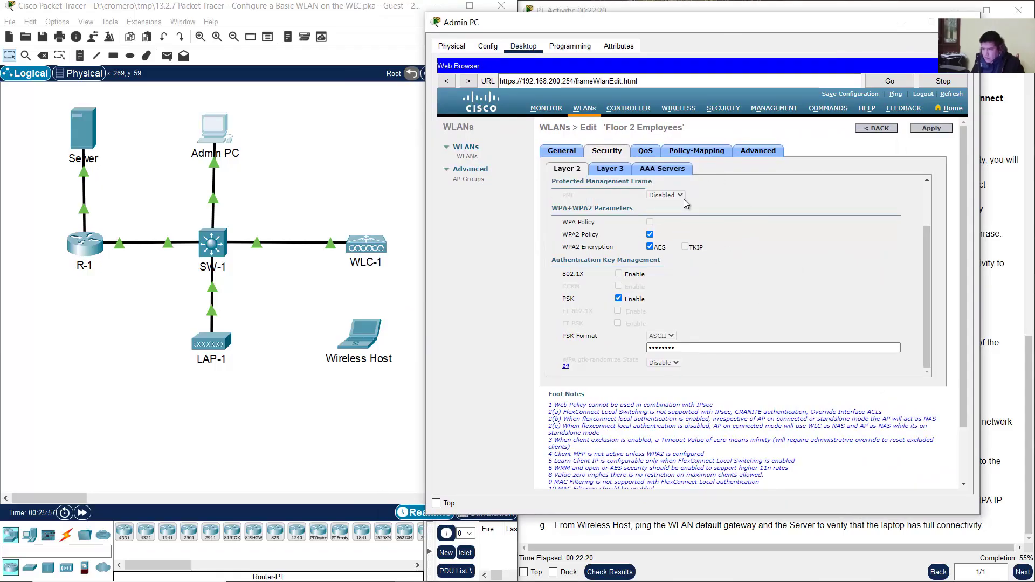
On WLC-1's Set Time page, set the date to August 12, 2025
click(829, 108)
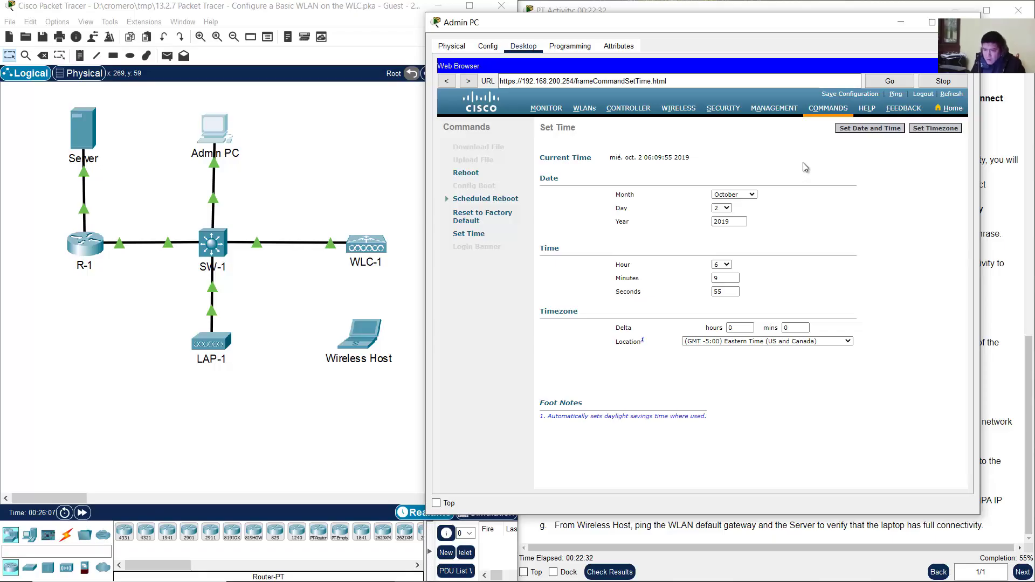
drag(744, 221, 694, 224)
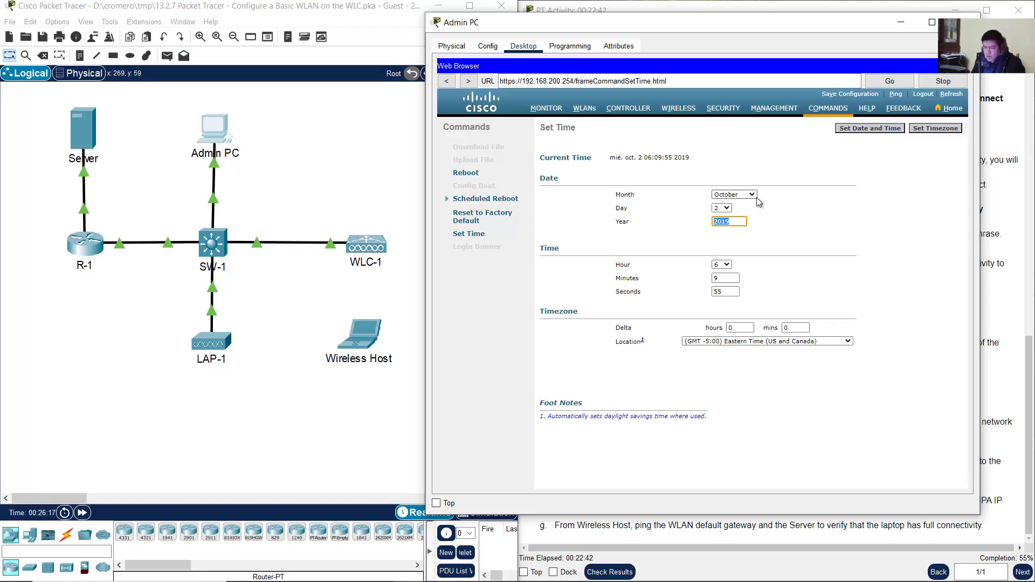
mouse_move(971, 576)
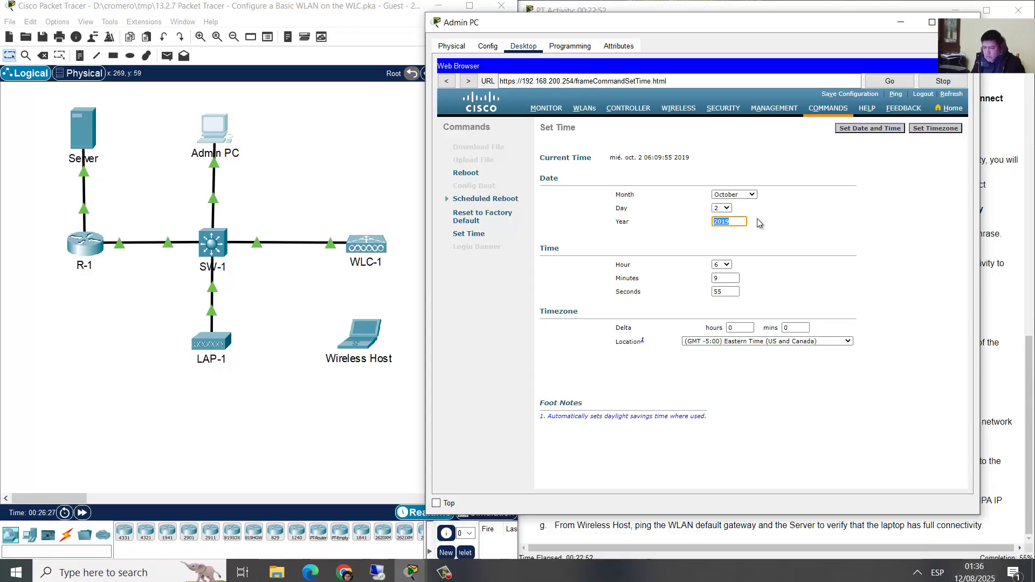
click(739, 194)
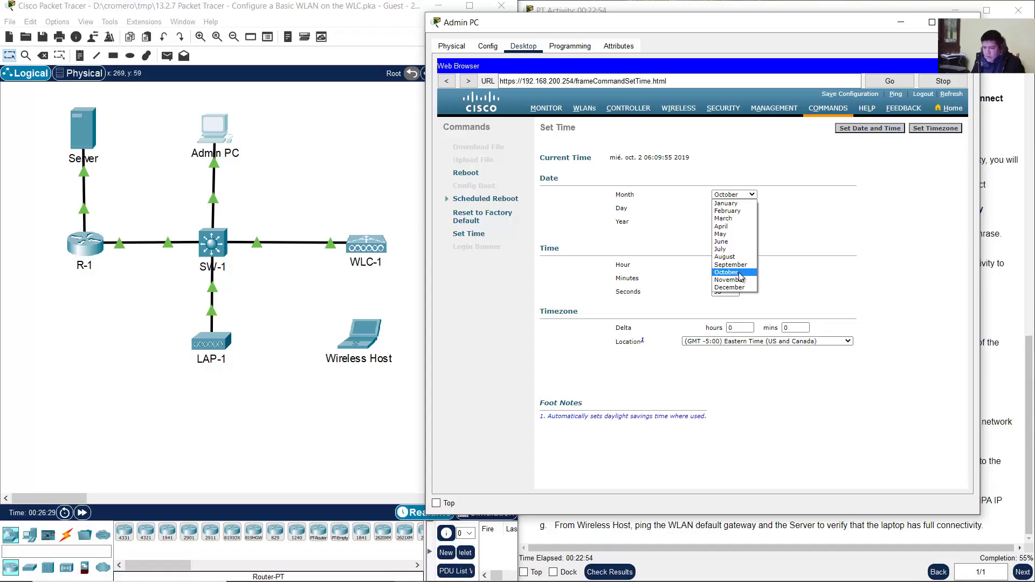
click(725, 257)
click(733, 209)
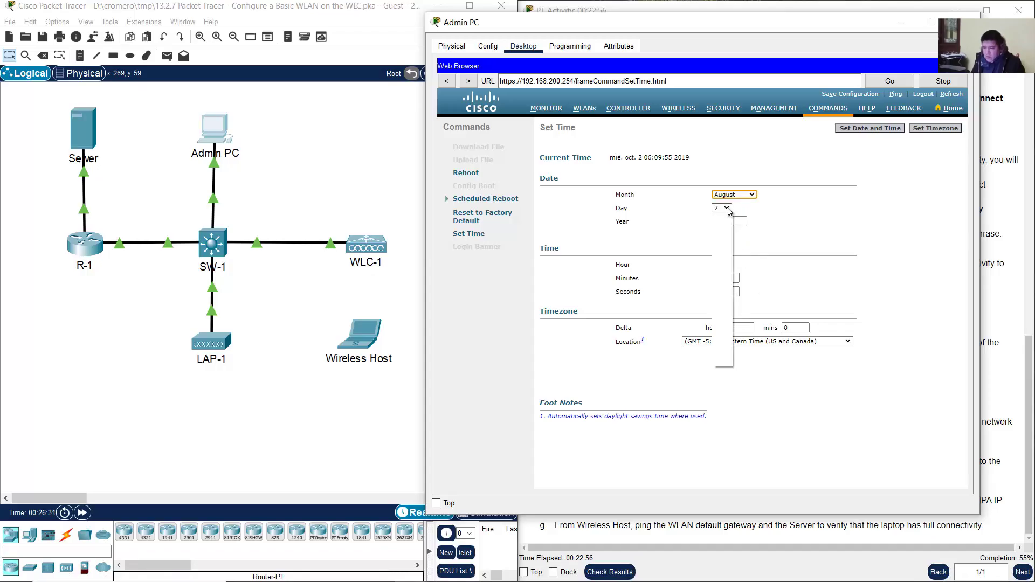
click(723, 303)
double_click(728, 221)
text(201209)
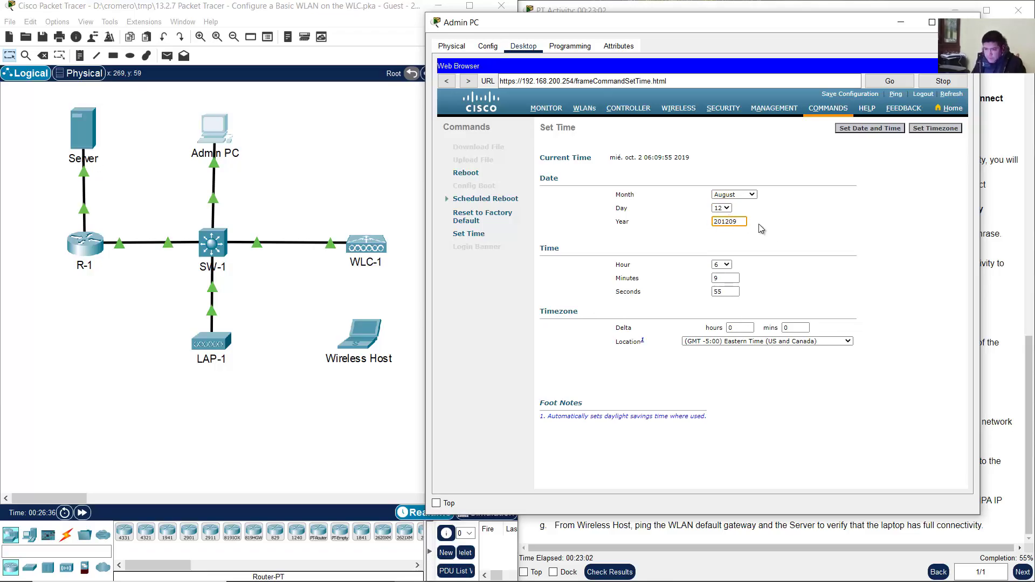
drag(761, 228, 670, 226)
text(2025)
click(792, 235)
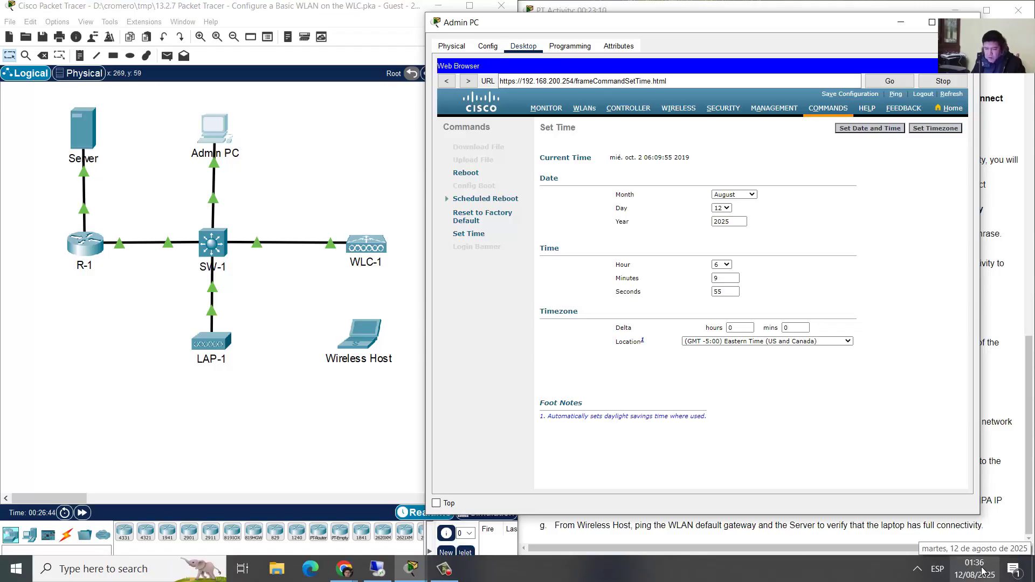
Set the time to hour 1, minutes 36, then apply and confirm the change
click(728, 268)
click(722, 272)
key(Tab)
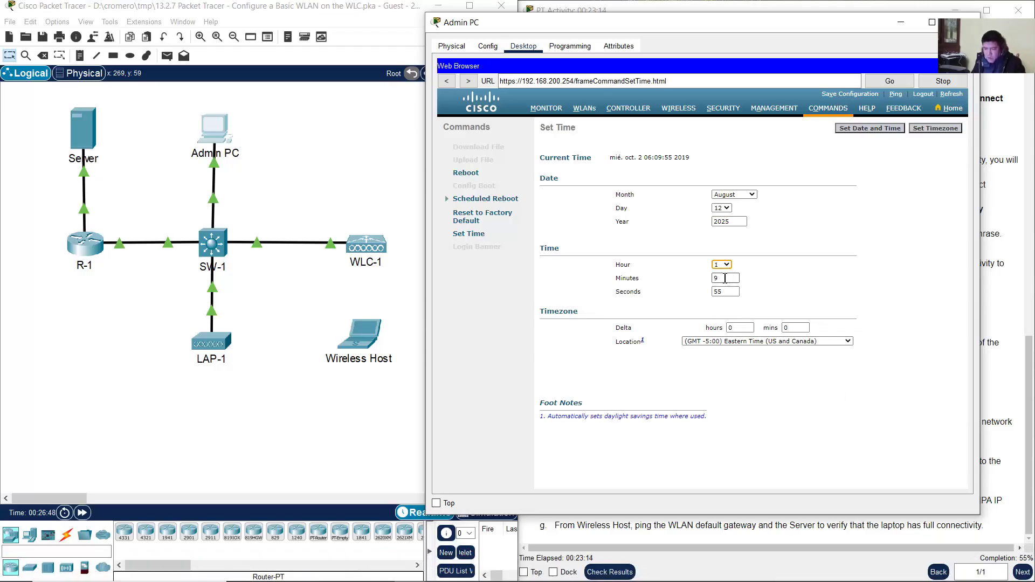
text(36)
click(867, 133)
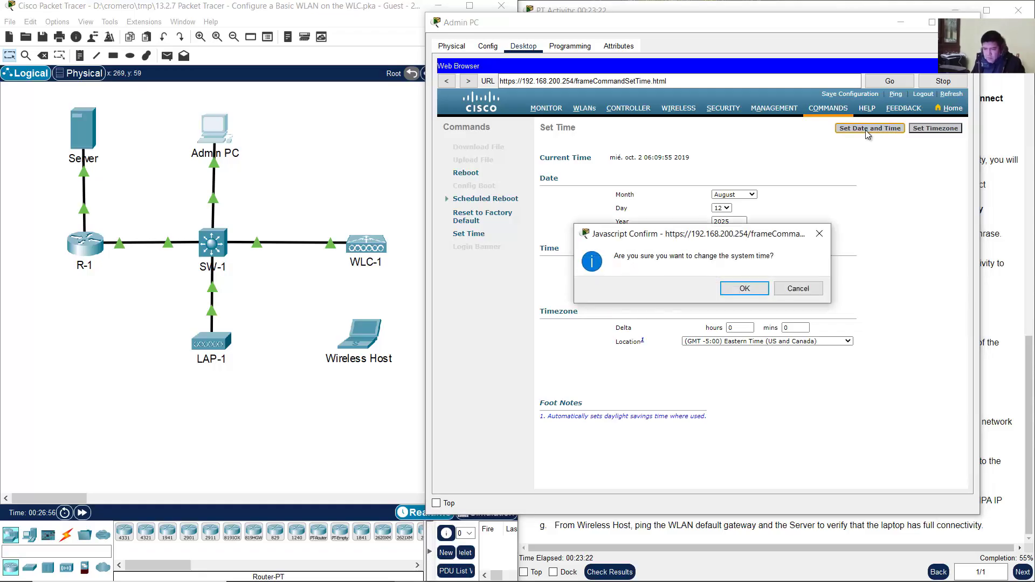
click(737, 291)
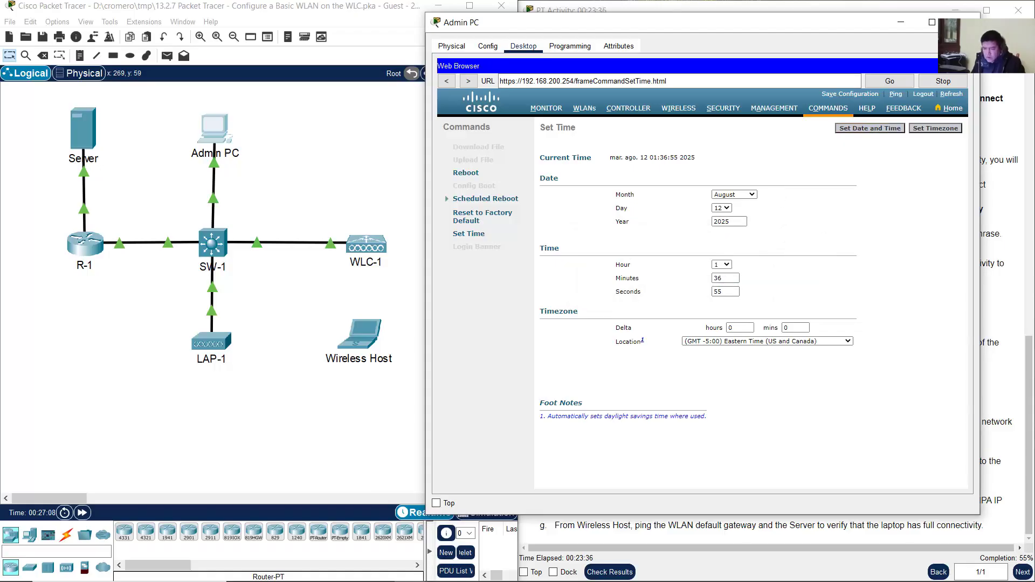
Keep WLC-1's time zone Location at (GMT -5:00) Eastern Time
mouse_move(971, 565)
double_click(559, 313)
click(892, 260)
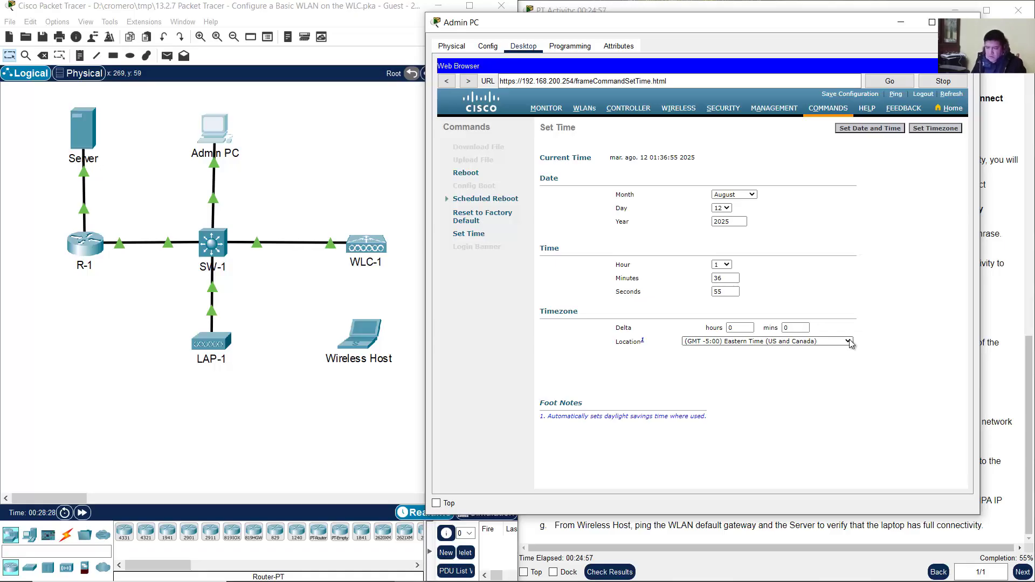
click(849, 342)
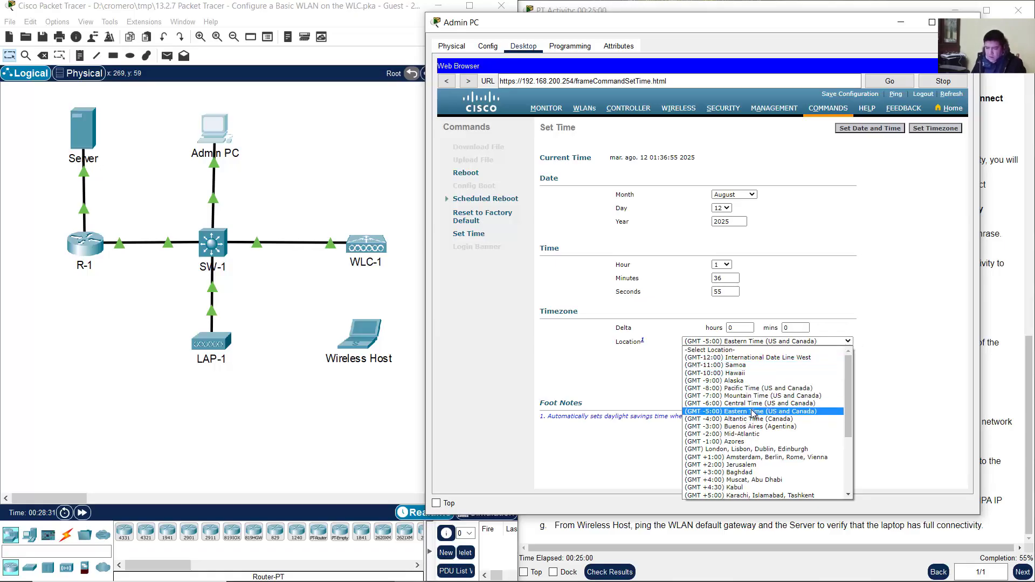
key(Up)
key(Up)
key(Up)
key(Up)
key(Up)
key(Up)
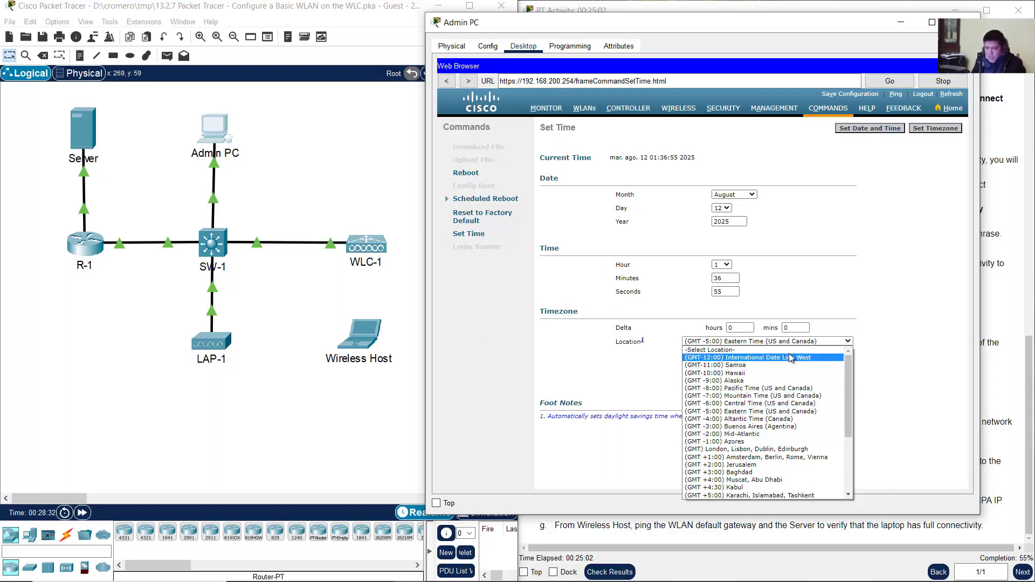
click(899, 347)
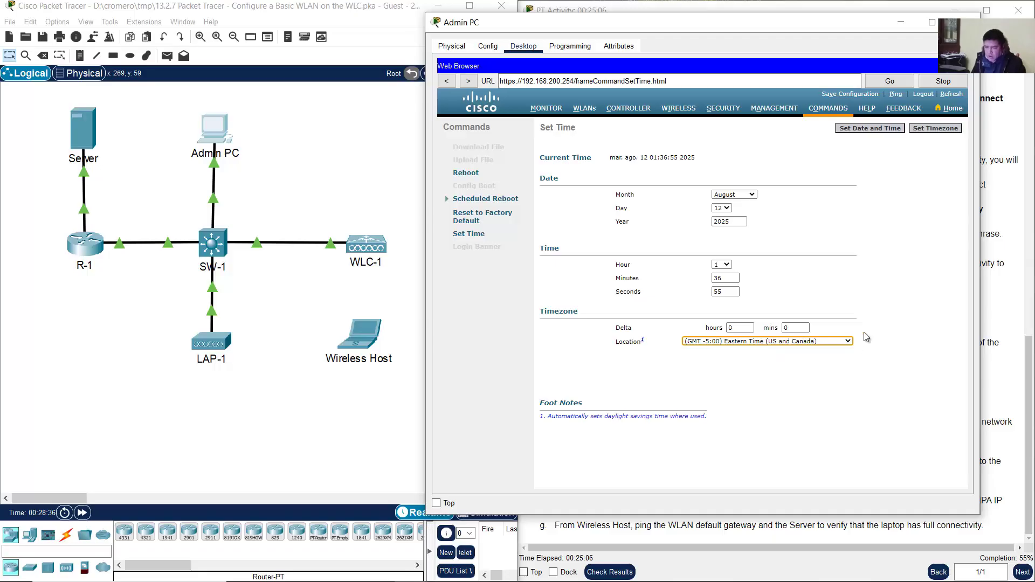
Close the Admin PC window, reopen Wireless Host's wireless utility, and select SSID-5
click(964, 22)
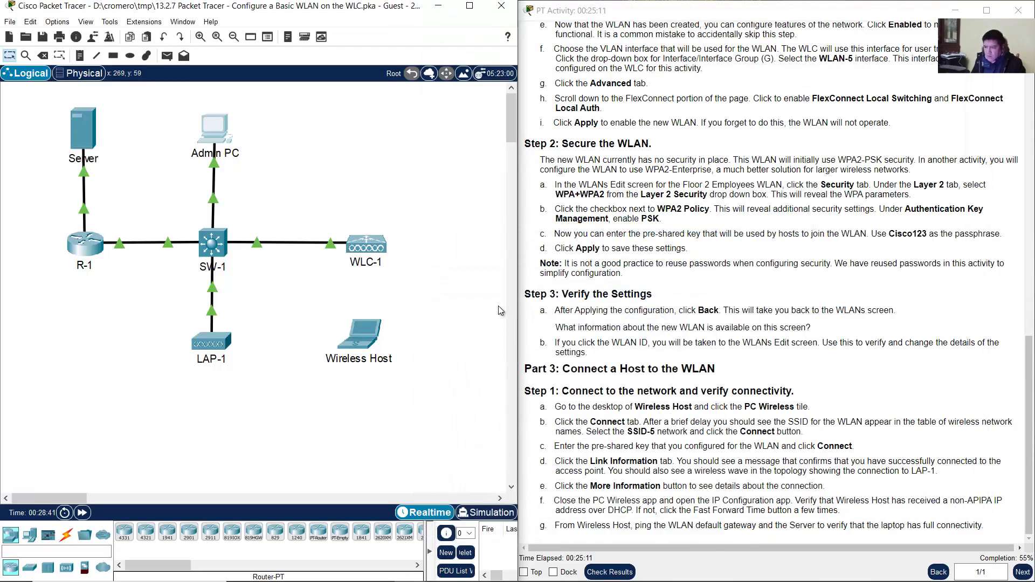
drag(417, 299, 311, 392)
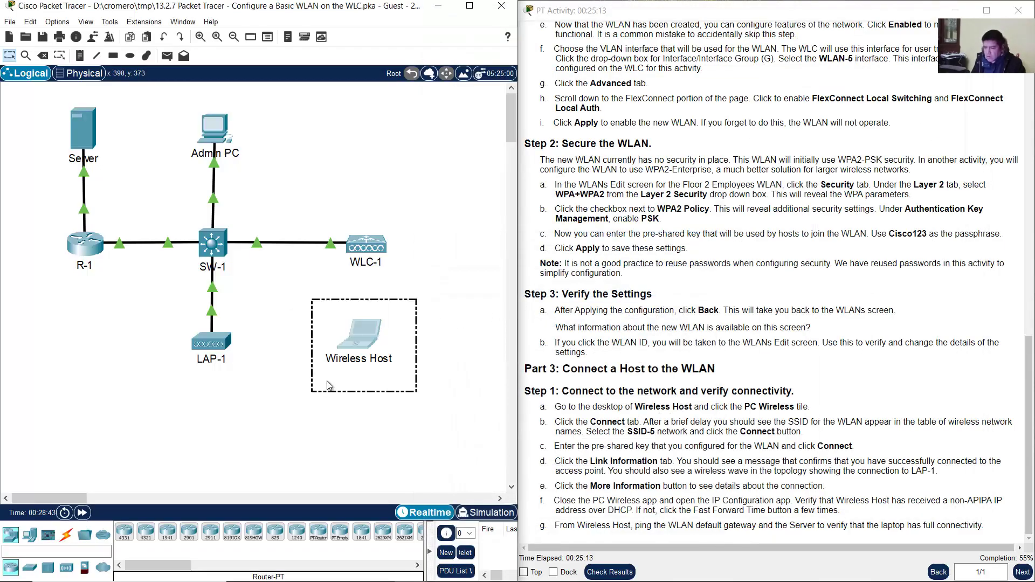
click(365, 343)
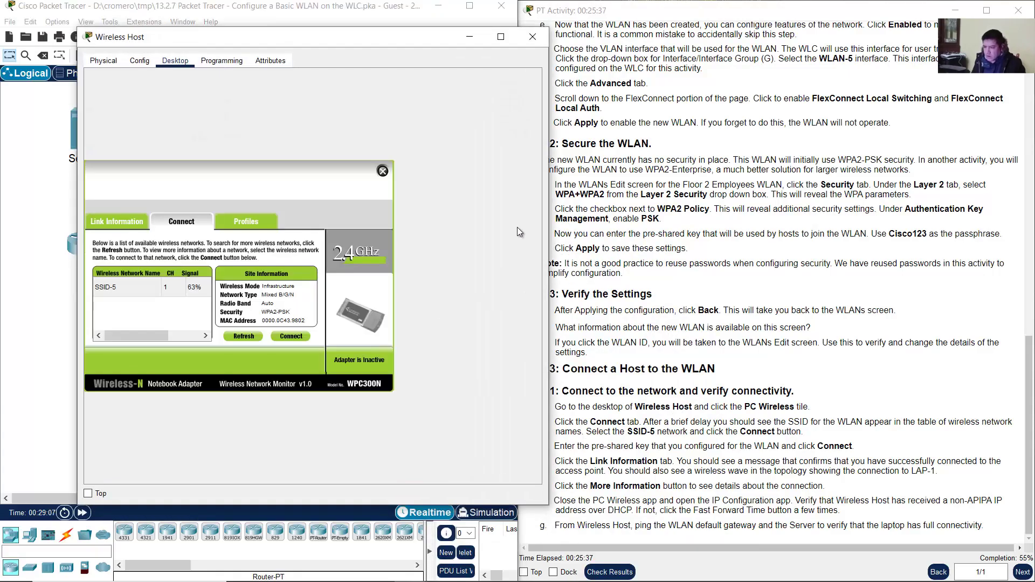
drag(387, 43, 739, 36)
click(489, 283)
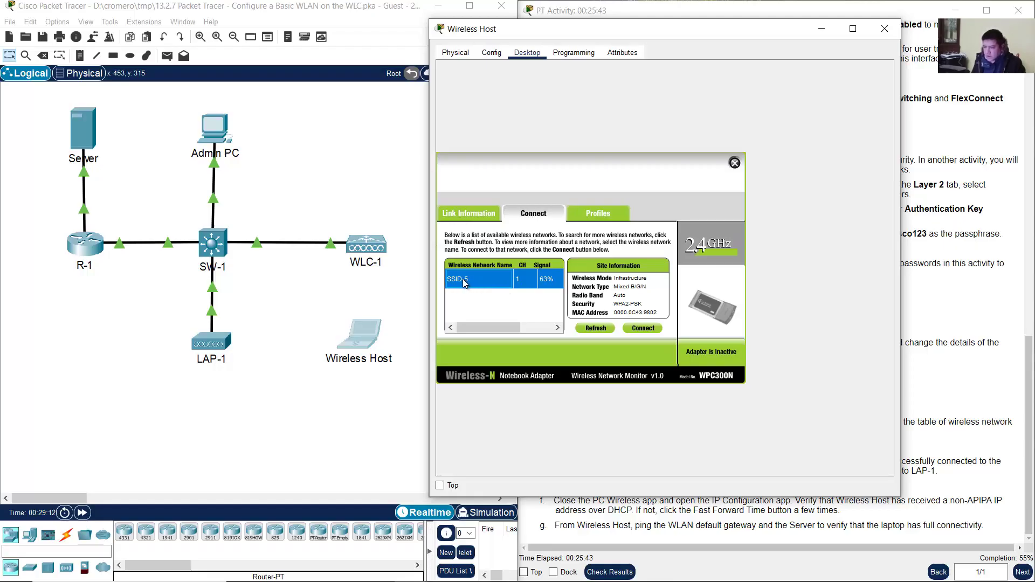
Check step 1b in the lab instructions, then reselect SSID-5 on Wireless Host
drag(674, 34, 417, 37)
click(861, 377)
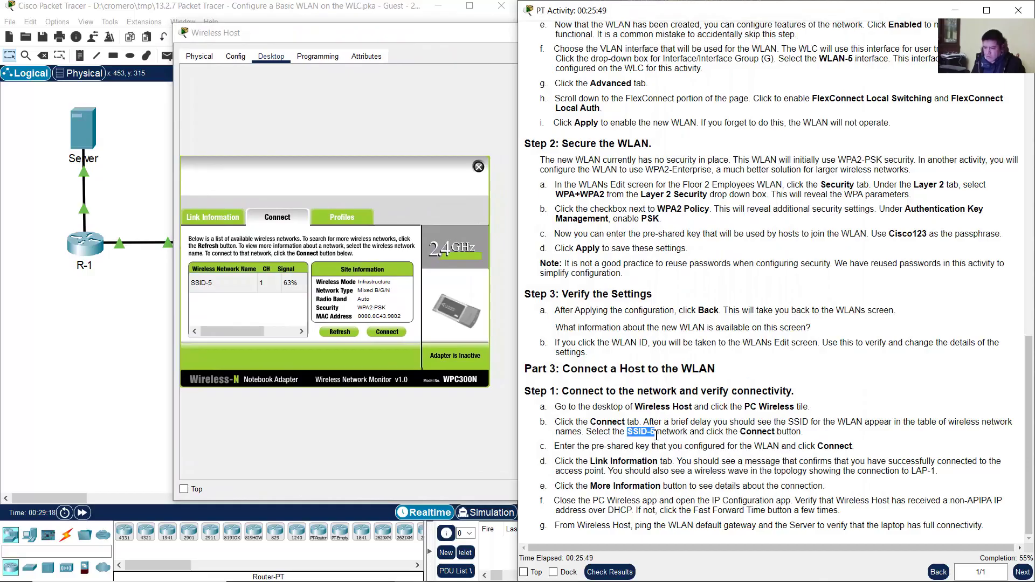
drag(742, 434, 777, 434)
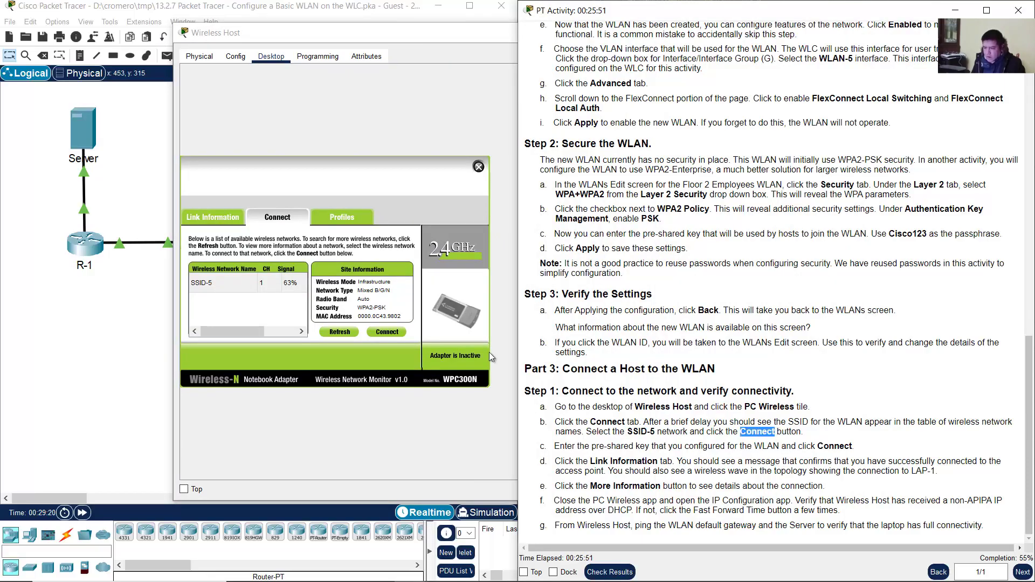
click(227, 290)
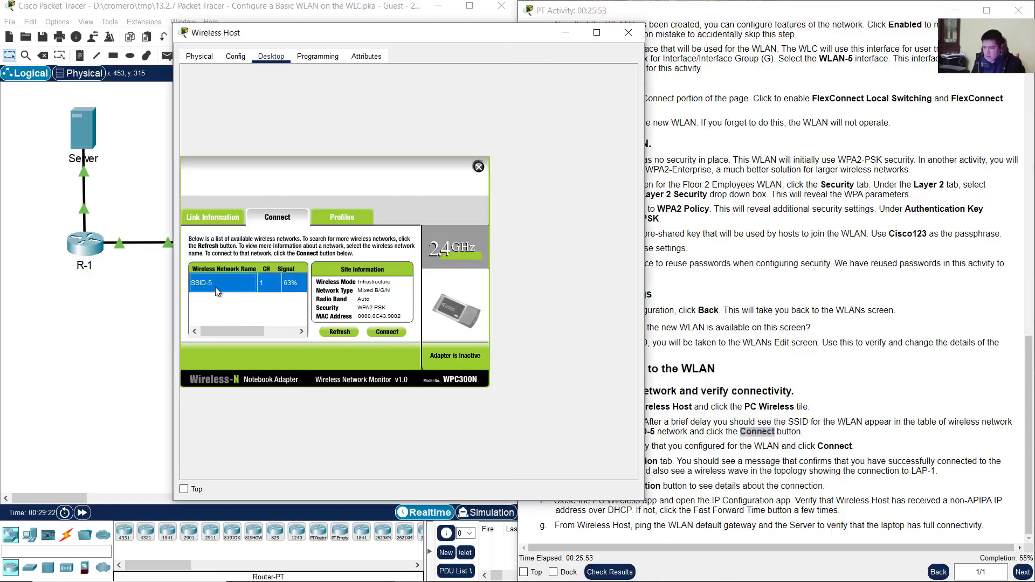
Start connecting to SSID-5 and find the pre-shared key in the lab instructions
click(388, 332)
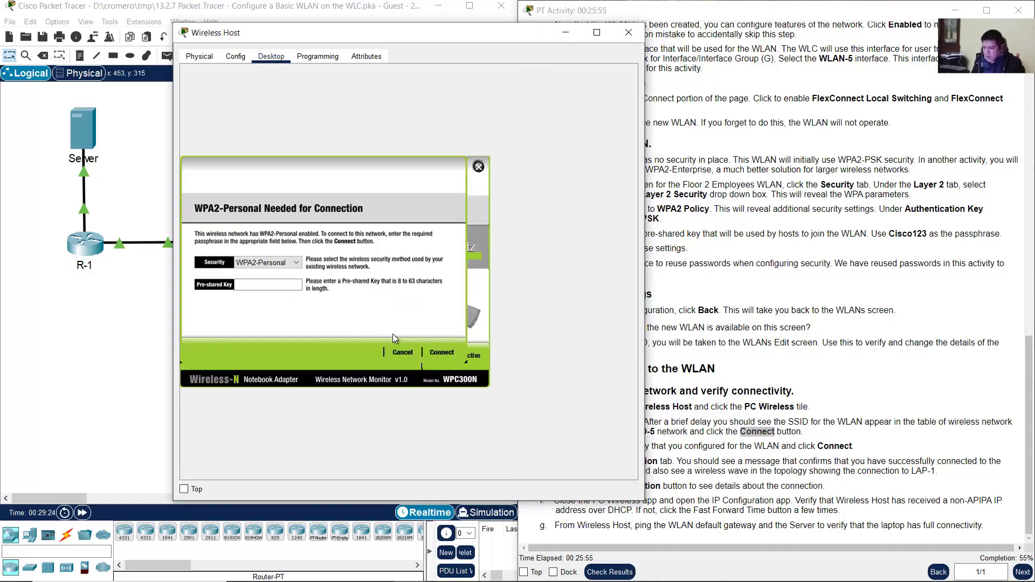
click(804, 419)
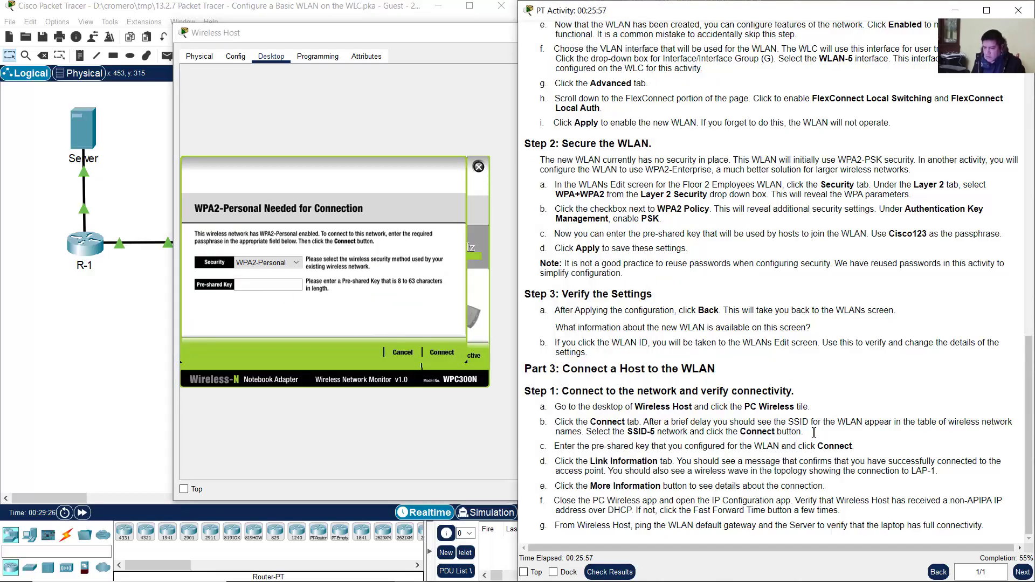
drag(593, 447, 695, 450)
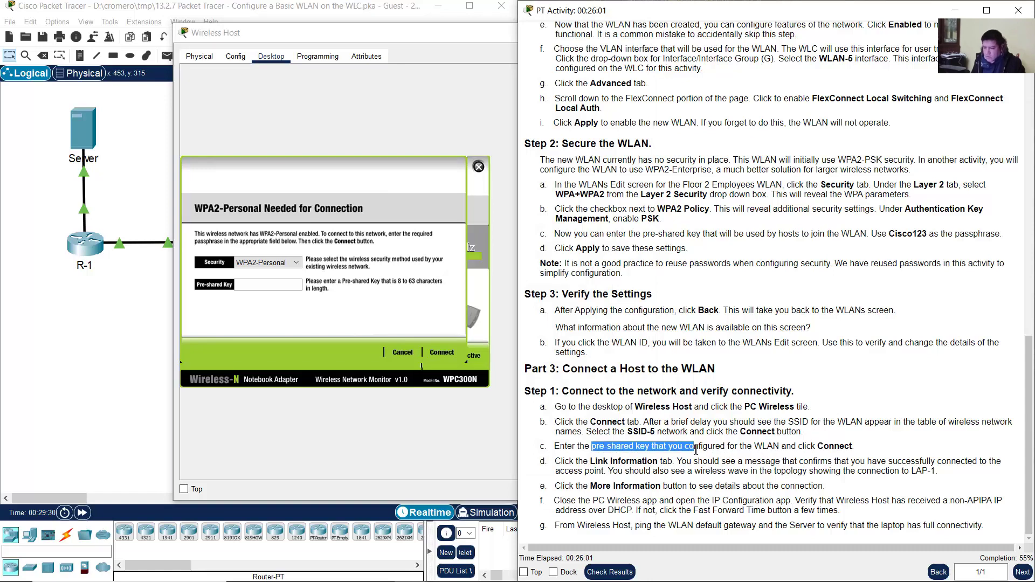
drag(593, 449, 646, 447)
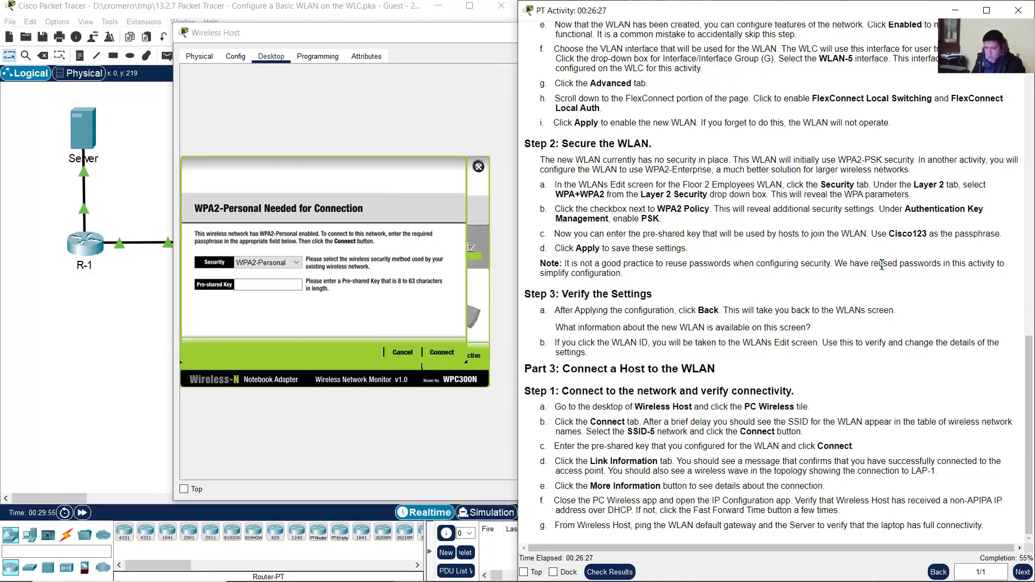
double_click(910, 234)
click(894, 233)
Enter the WLAN's pre-shared key and join SSID-5, revealing the wireless link to LAP-1
click(297, 286)
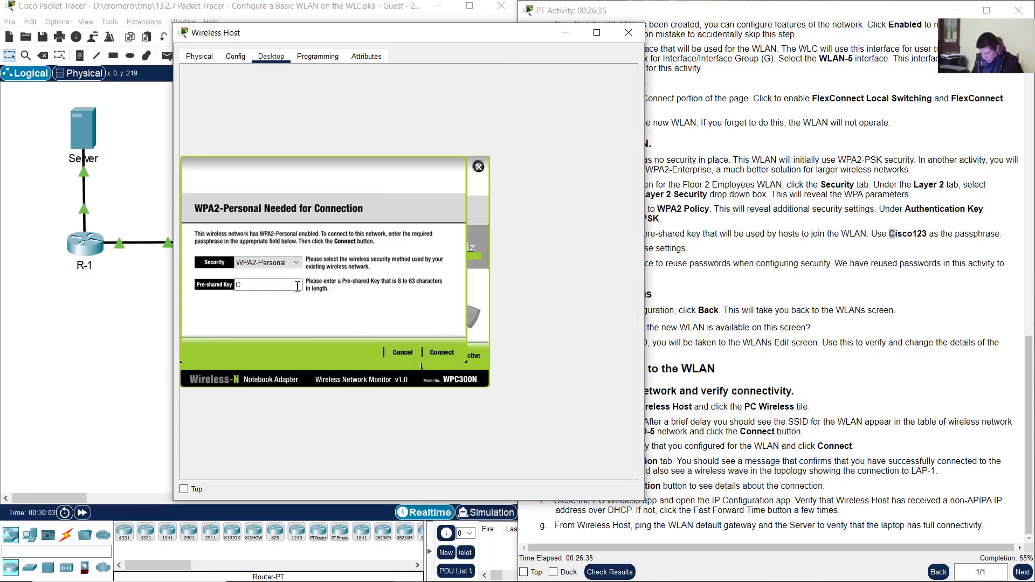
text(Cisco123)
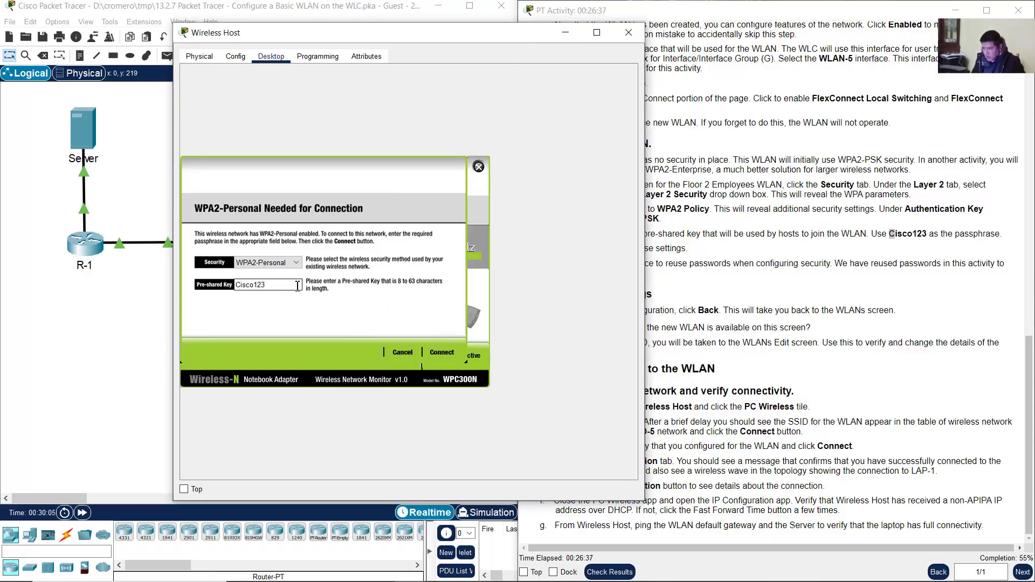
click(442, 352)
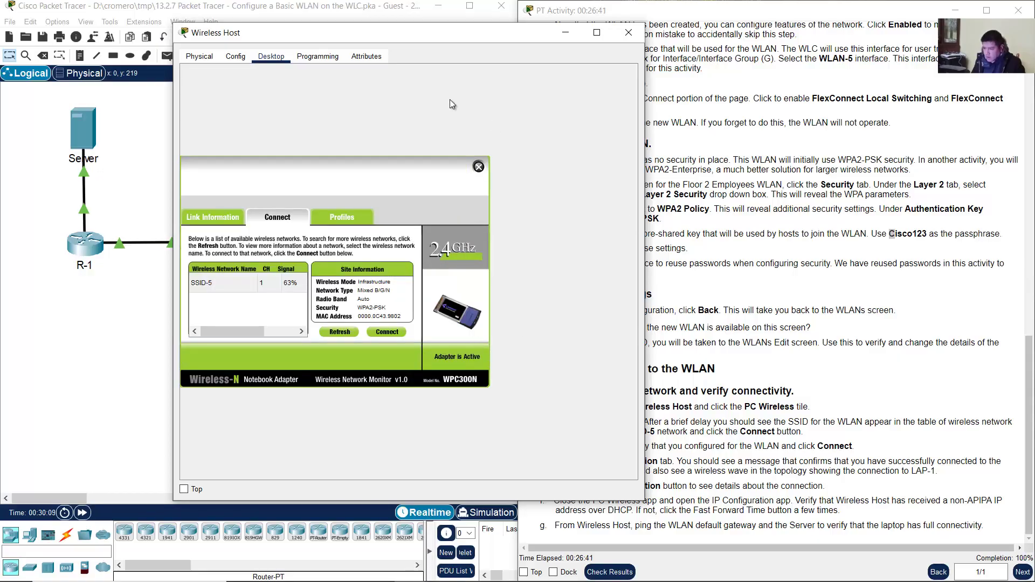
drag(418, 34, 673, 39)
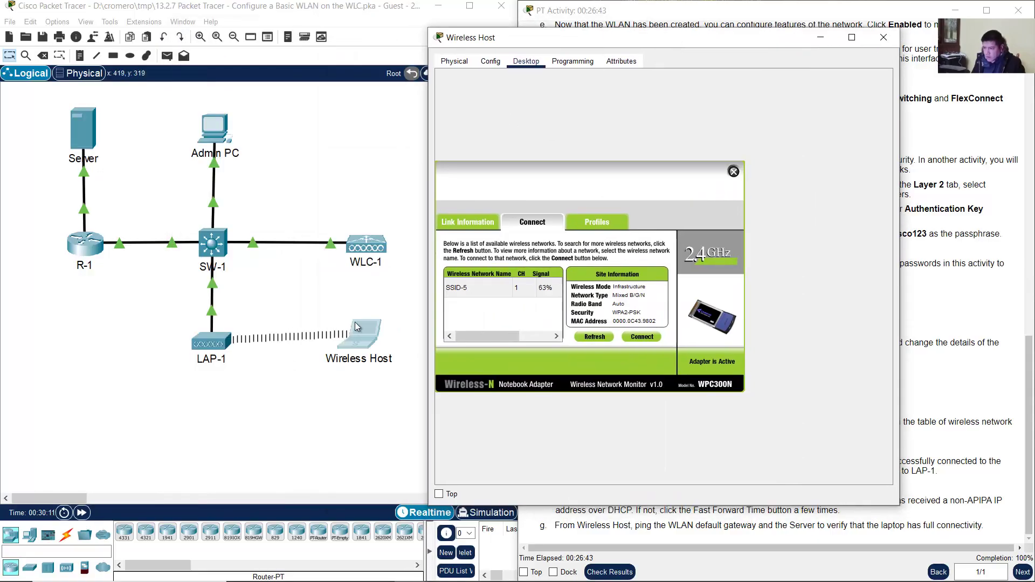